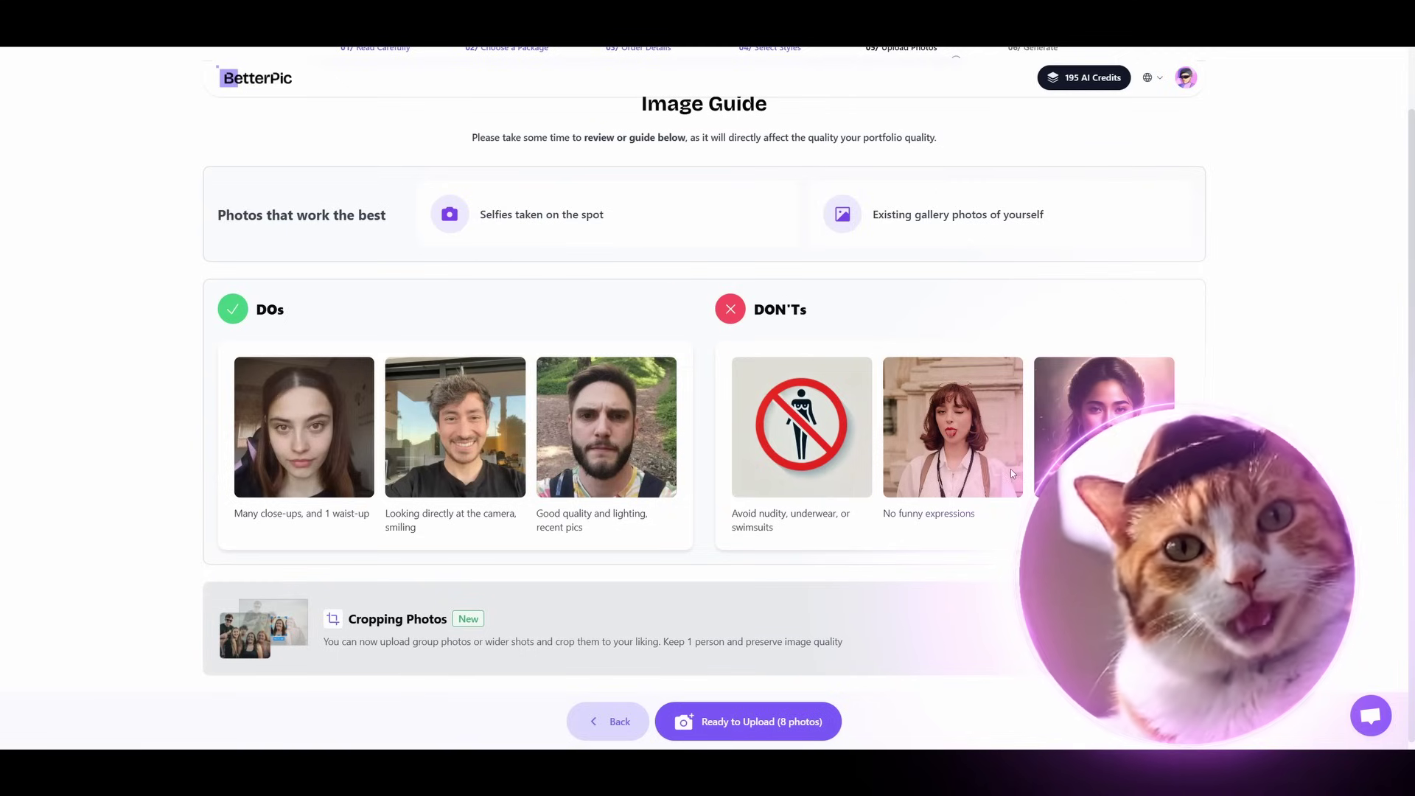
Step: Proceed from the image guide to the photo upload and crop the waist-up photo with the white background into a close-up
scroll(836, 690, down, 1)
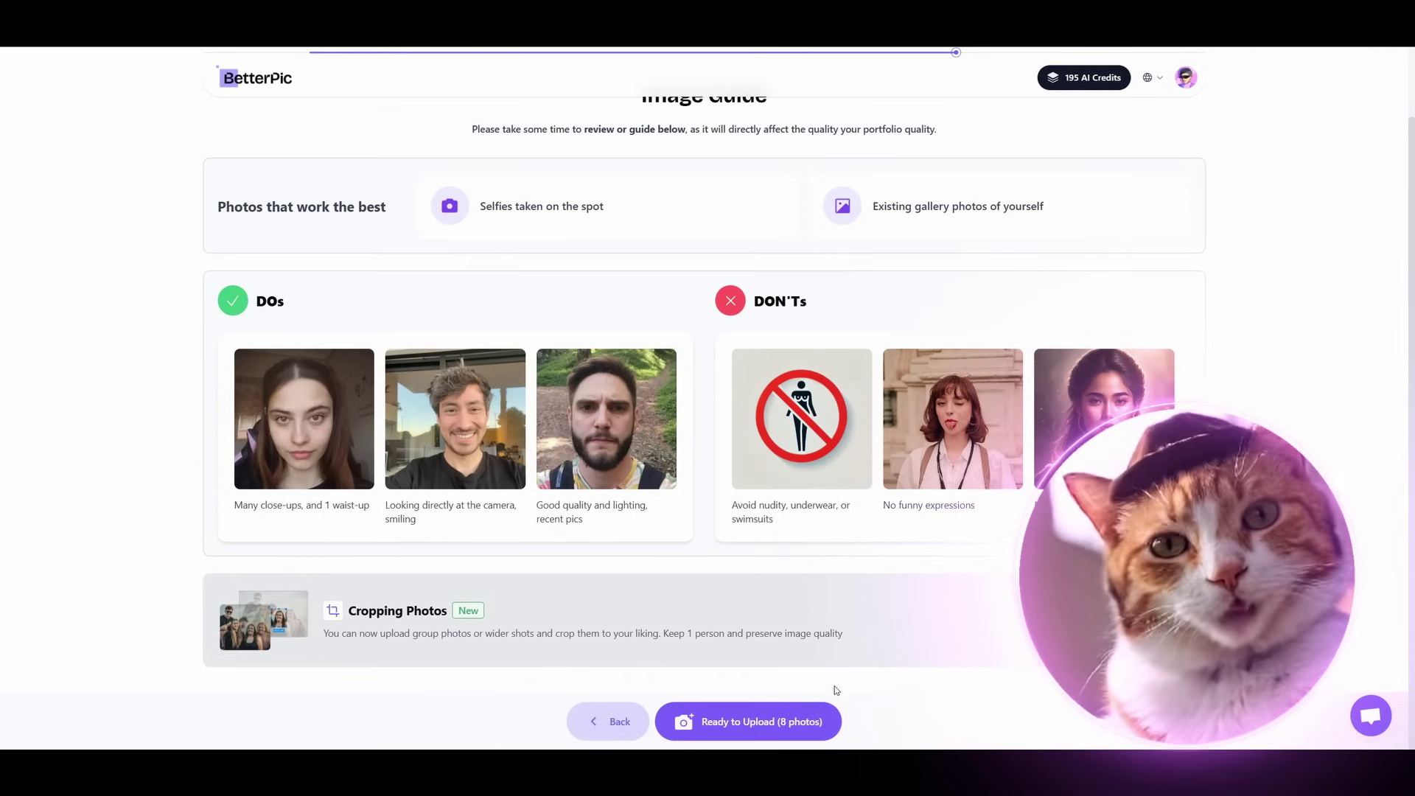
click(774, 728)
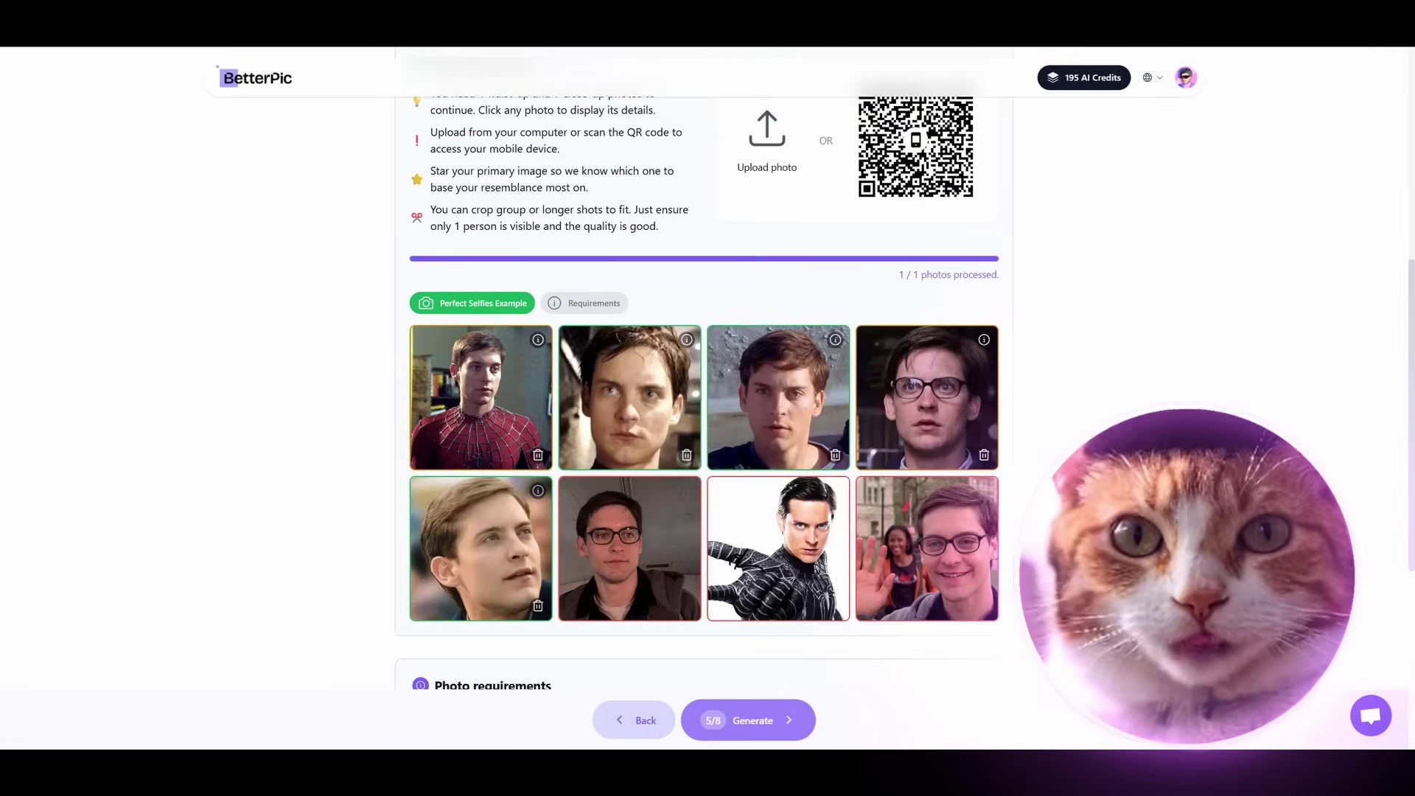
scroll(855, 481, down, 1)
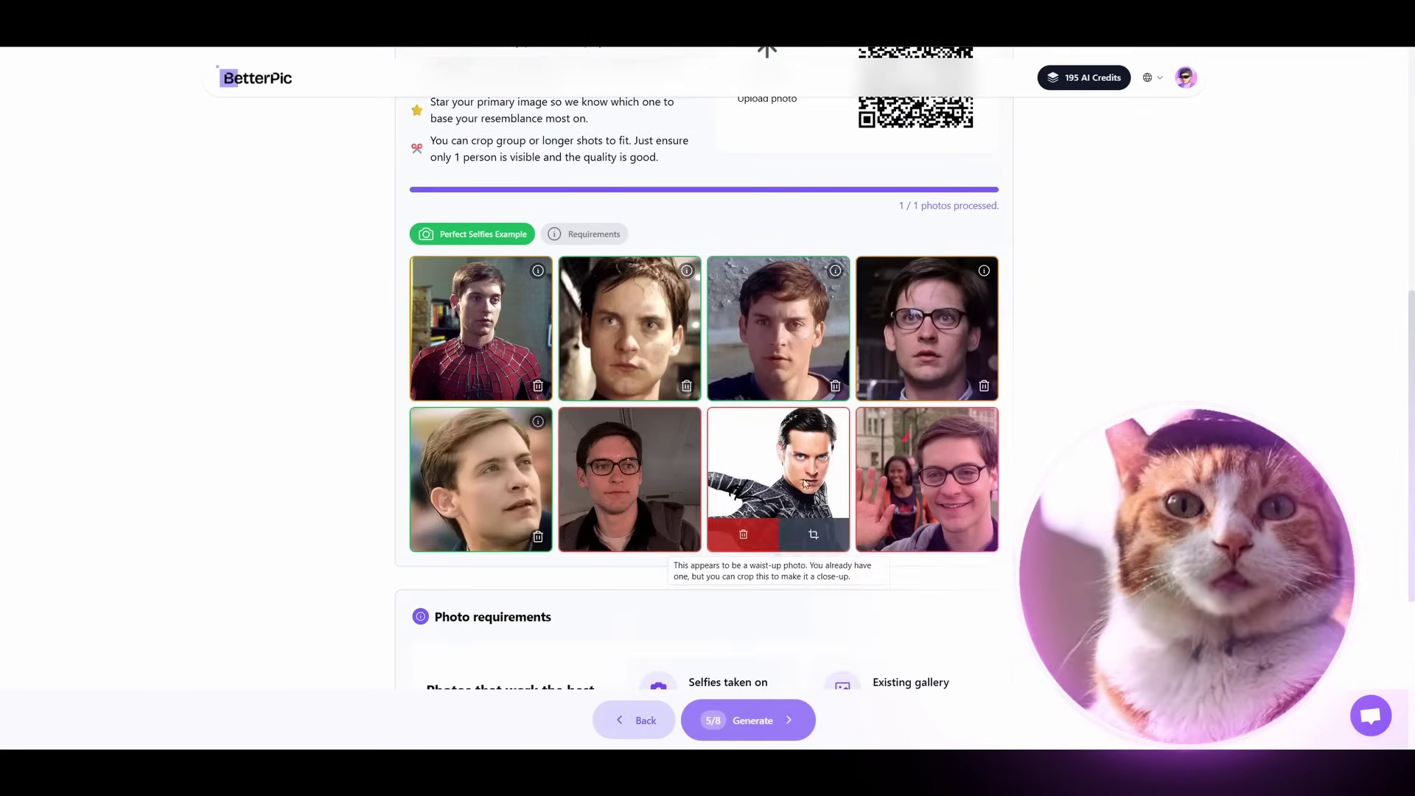
click(814, 533)
drag(736, 397, 814, 318)
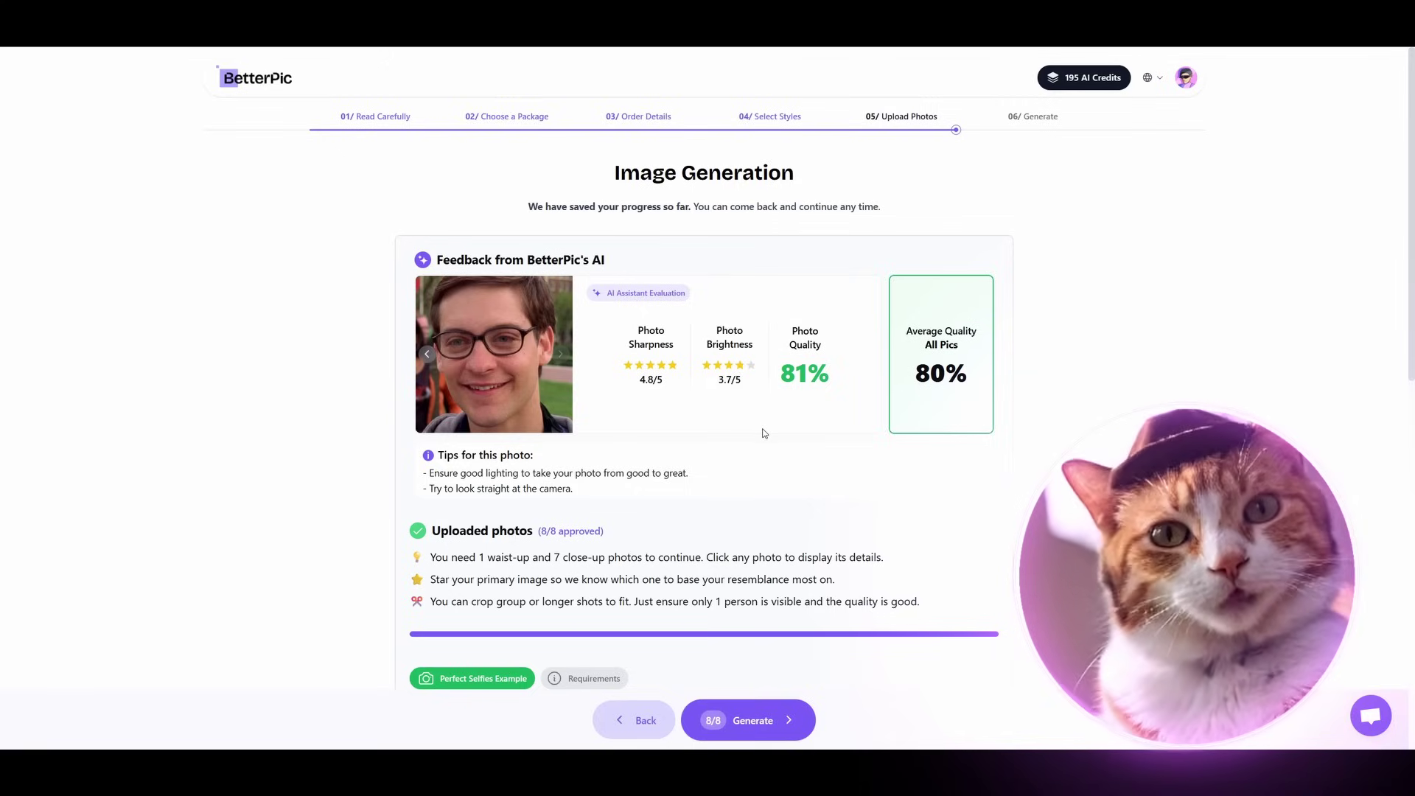
Step: Review the AI feedback on photo quality and the set of approved uploaded photos
scroll(820, 391, down, 2)
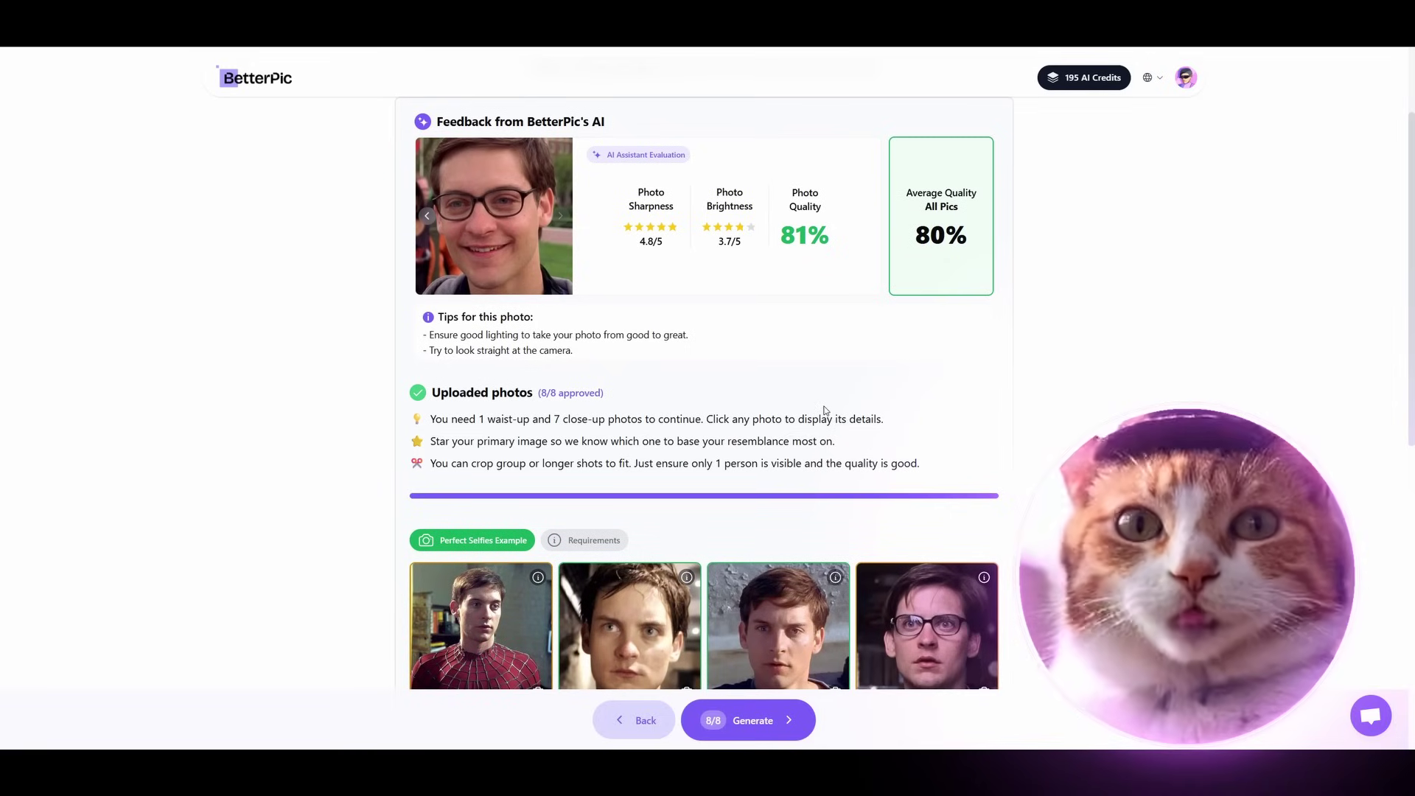
scroll(826, 409, down, 3)
scroll(818, 398, down, 1)
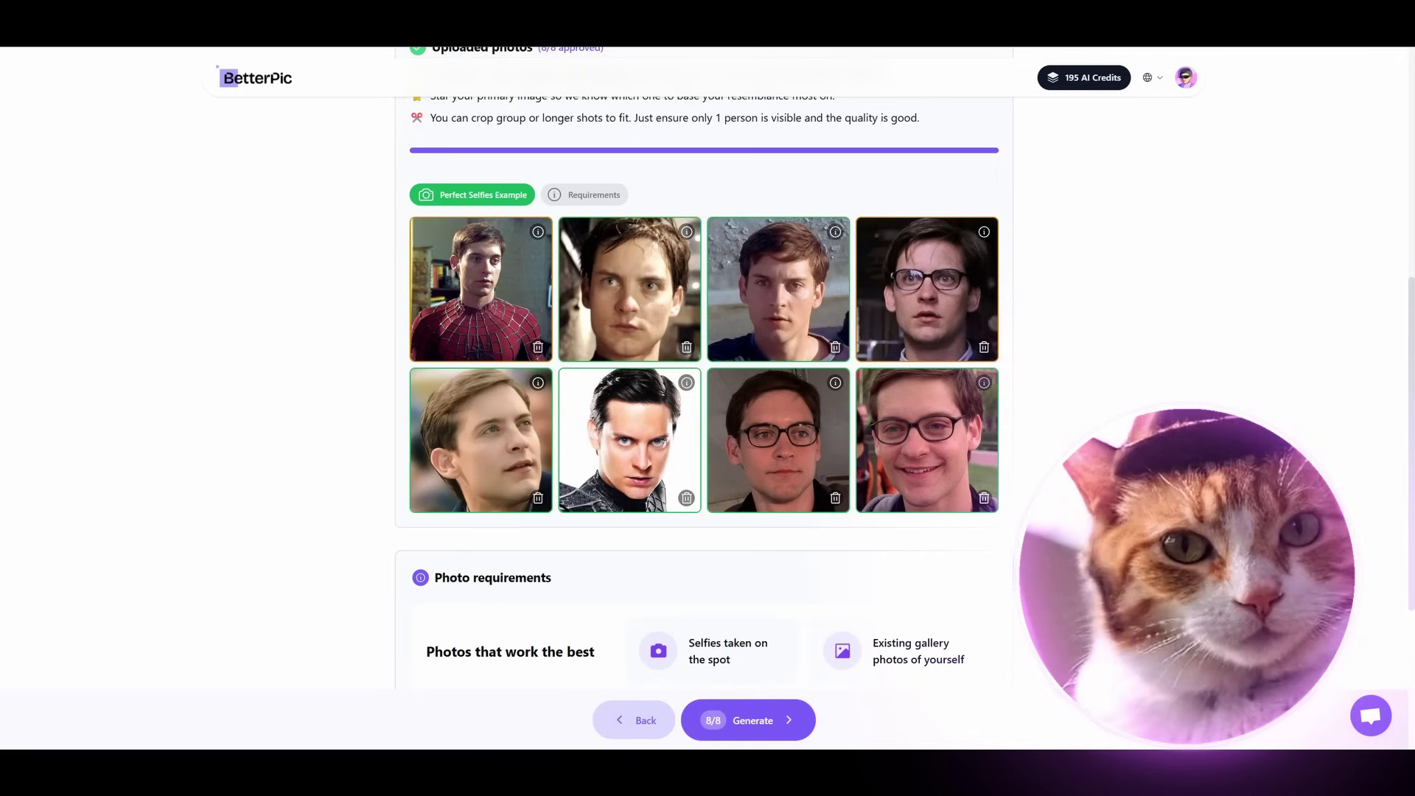
scroll(1002, 472, up, 3)
scroll(991, 469, up, 3)
scroll(977, 466, down, 2)
scroll(970, 478, down, 3)
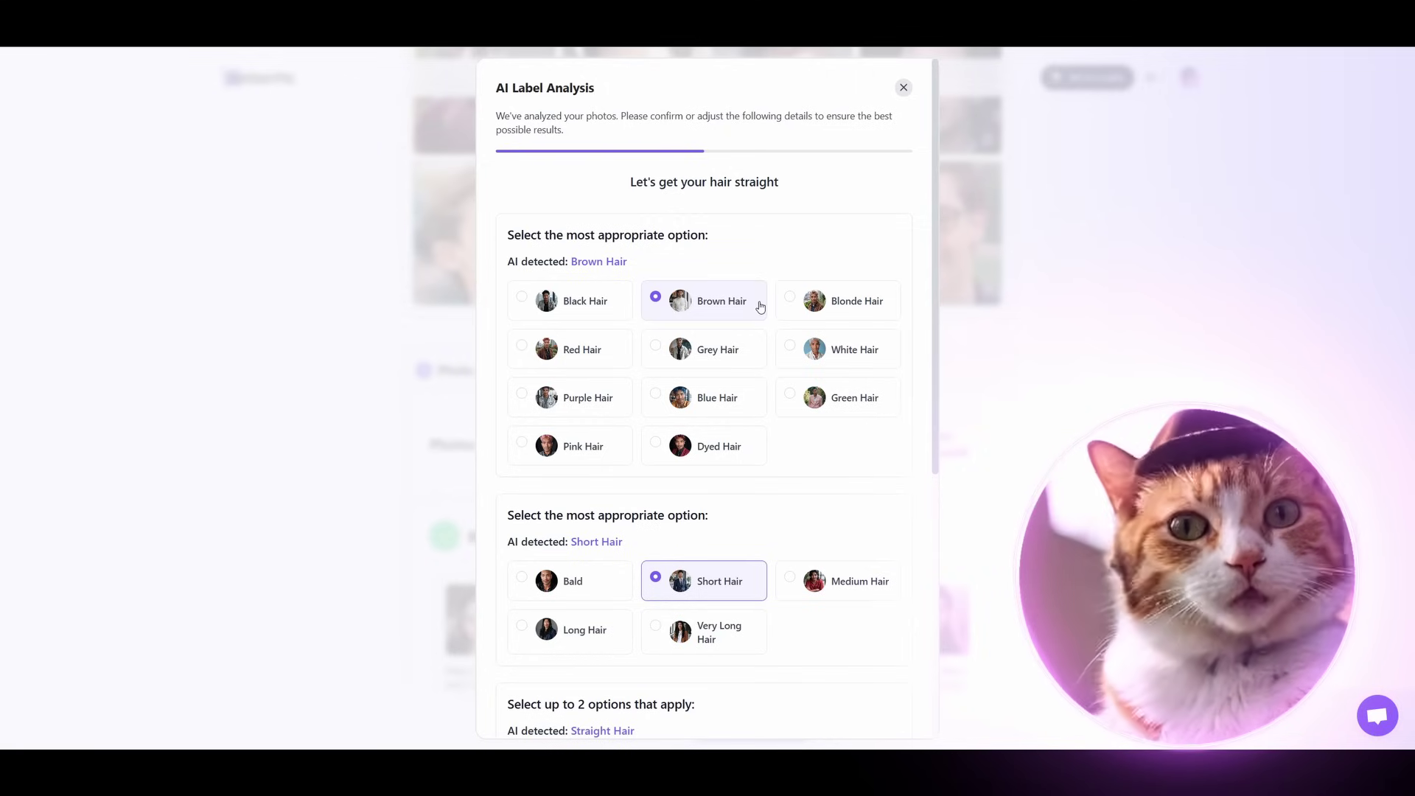
Step: Check and keep the detected labels: Brown Hair, Short Hair, Straight Hair, Average Body and No Glasses
scroll(756, 317, down, 3)
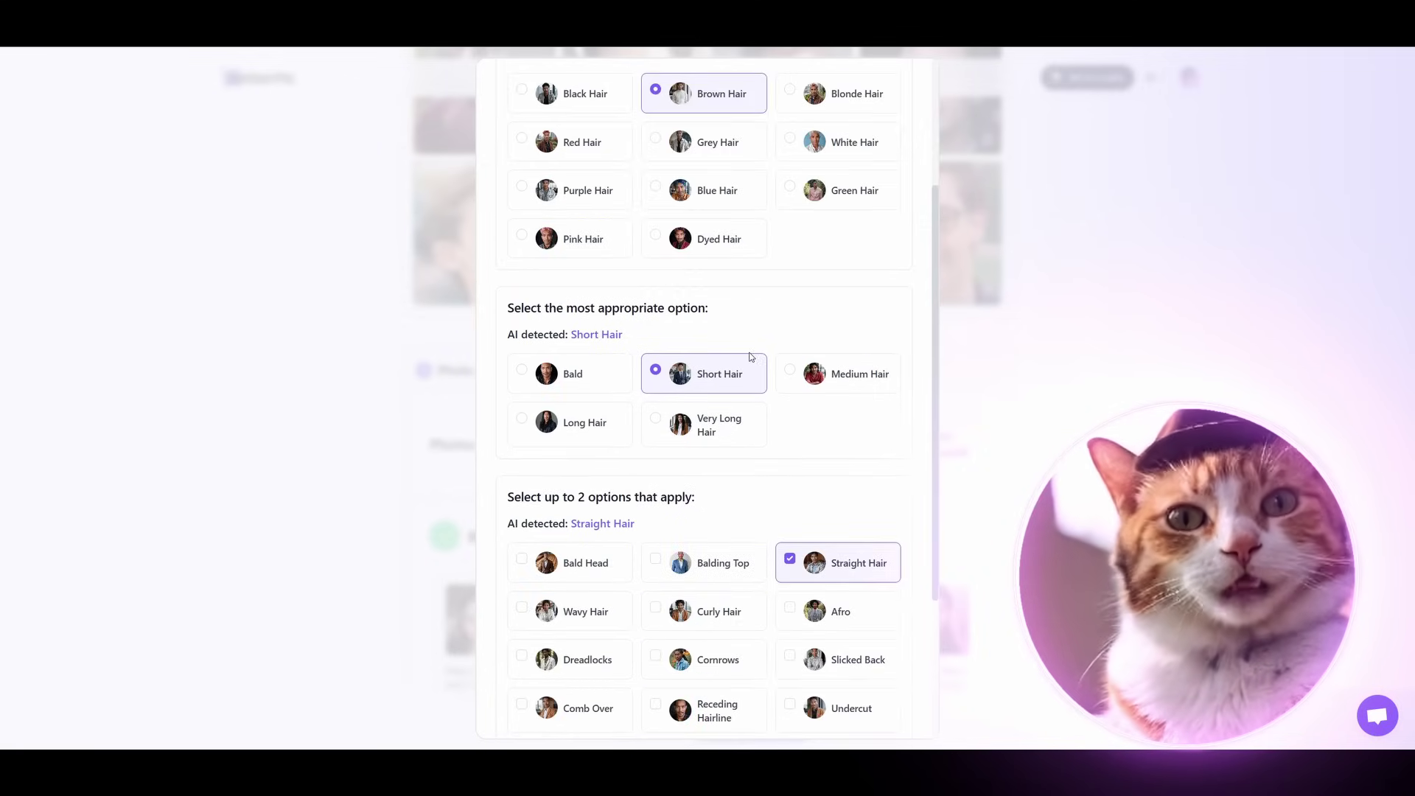
scroll(751, 352, down, 2)
scroll(867, 352, down, 1)
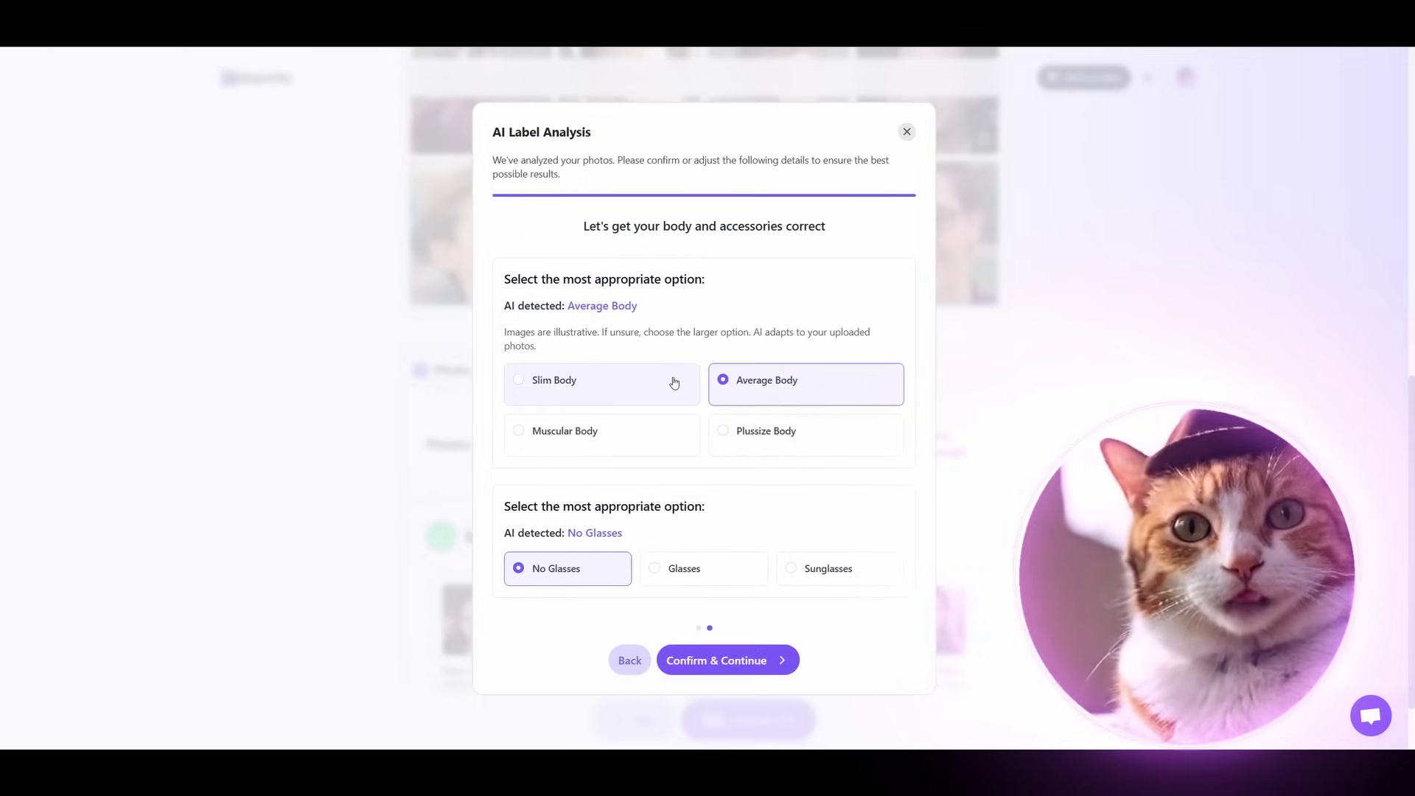
scroll(876, 423, down, 3)
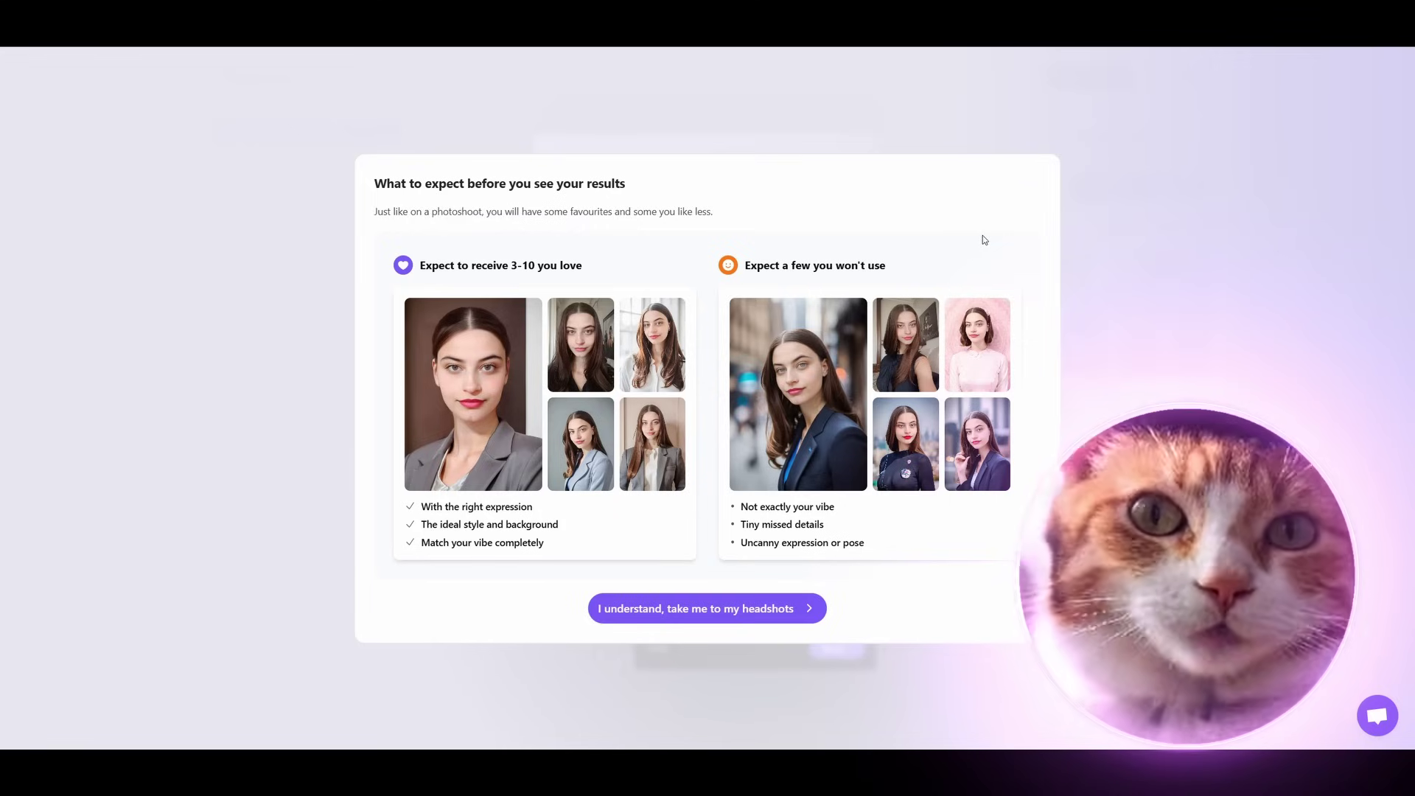
Step: Acknowledge the notice on what to expect, open the generated headshots and dismiss the introductory tour
click(745, 611)
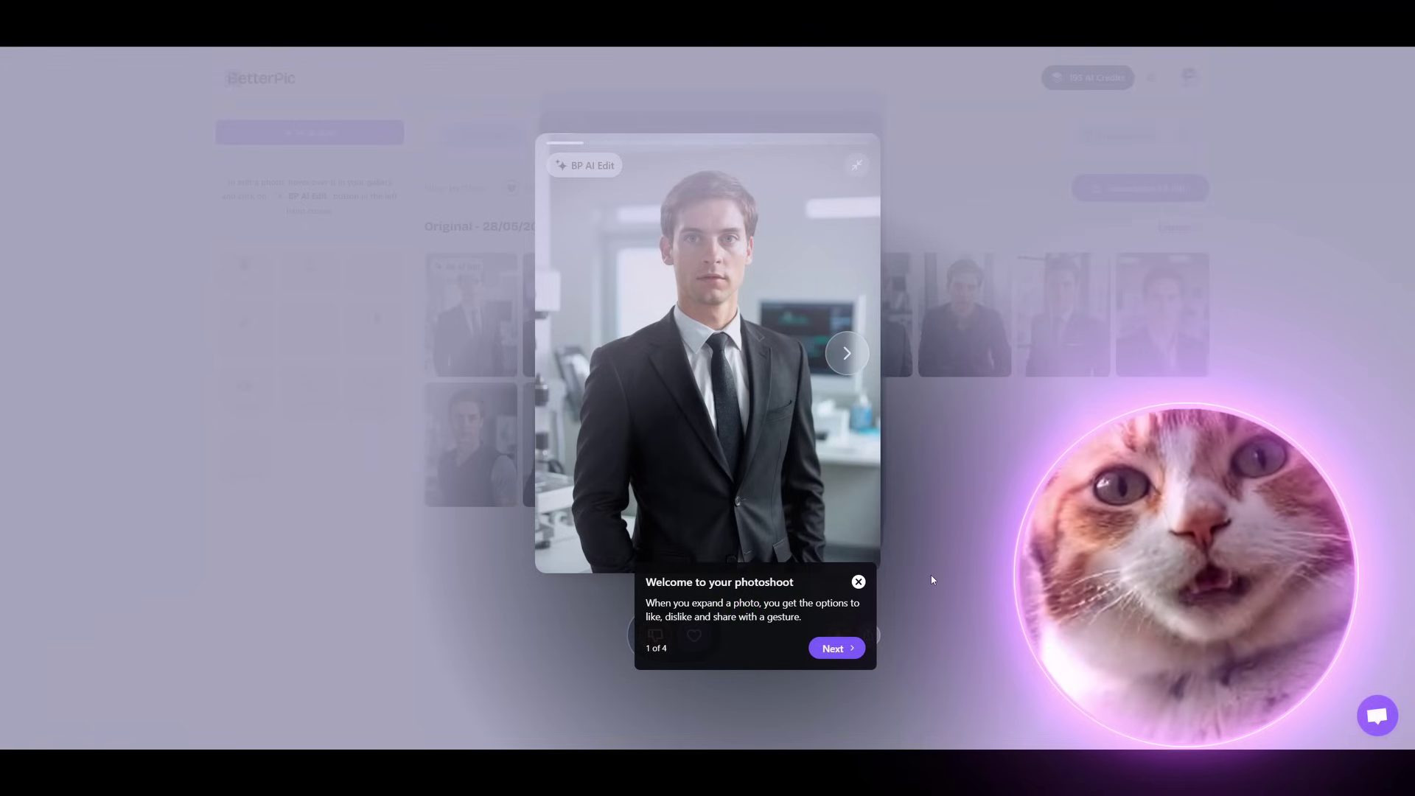
click(859, 582)
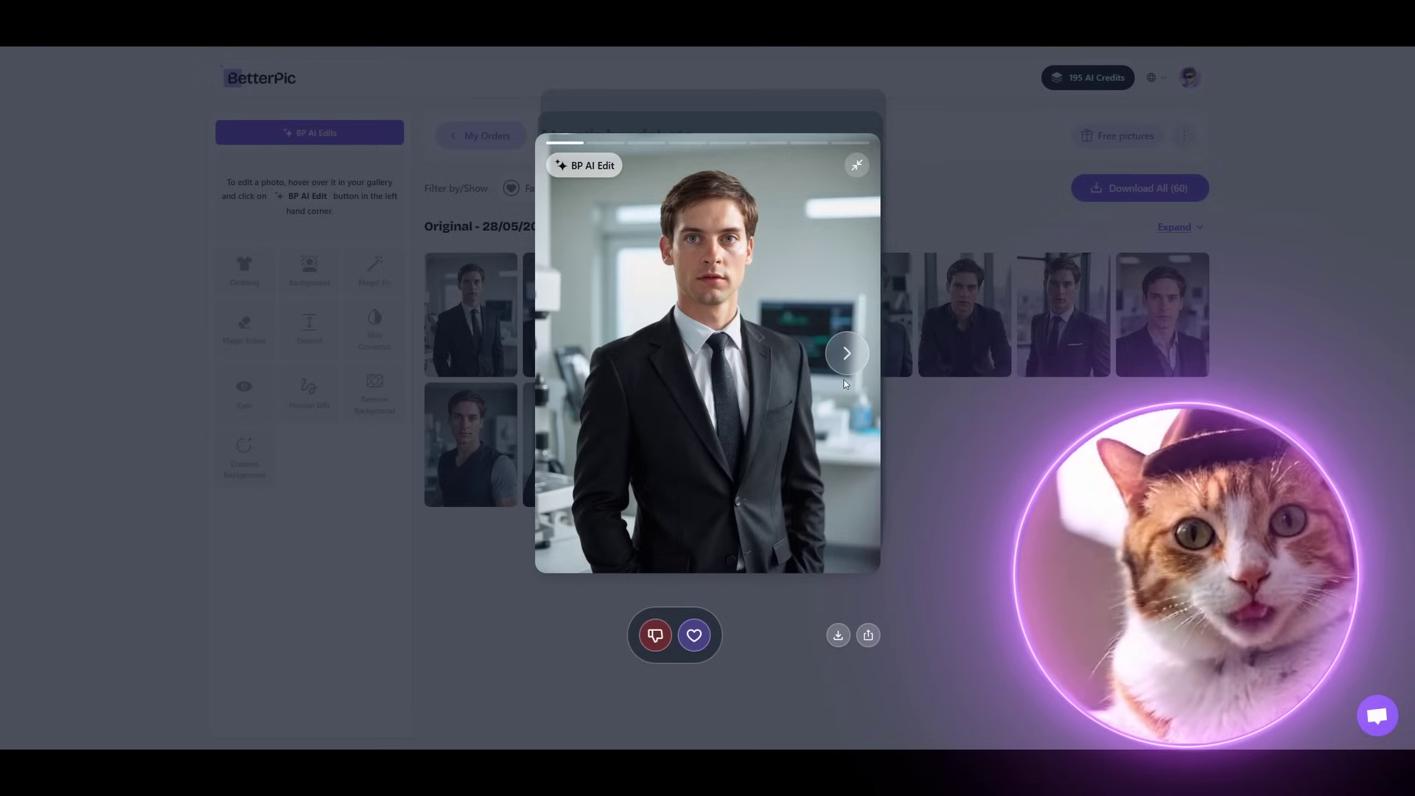
Step: Rate the enlarged headshots one by one, liking the good ones and disliking the weaker ones
key(Right)
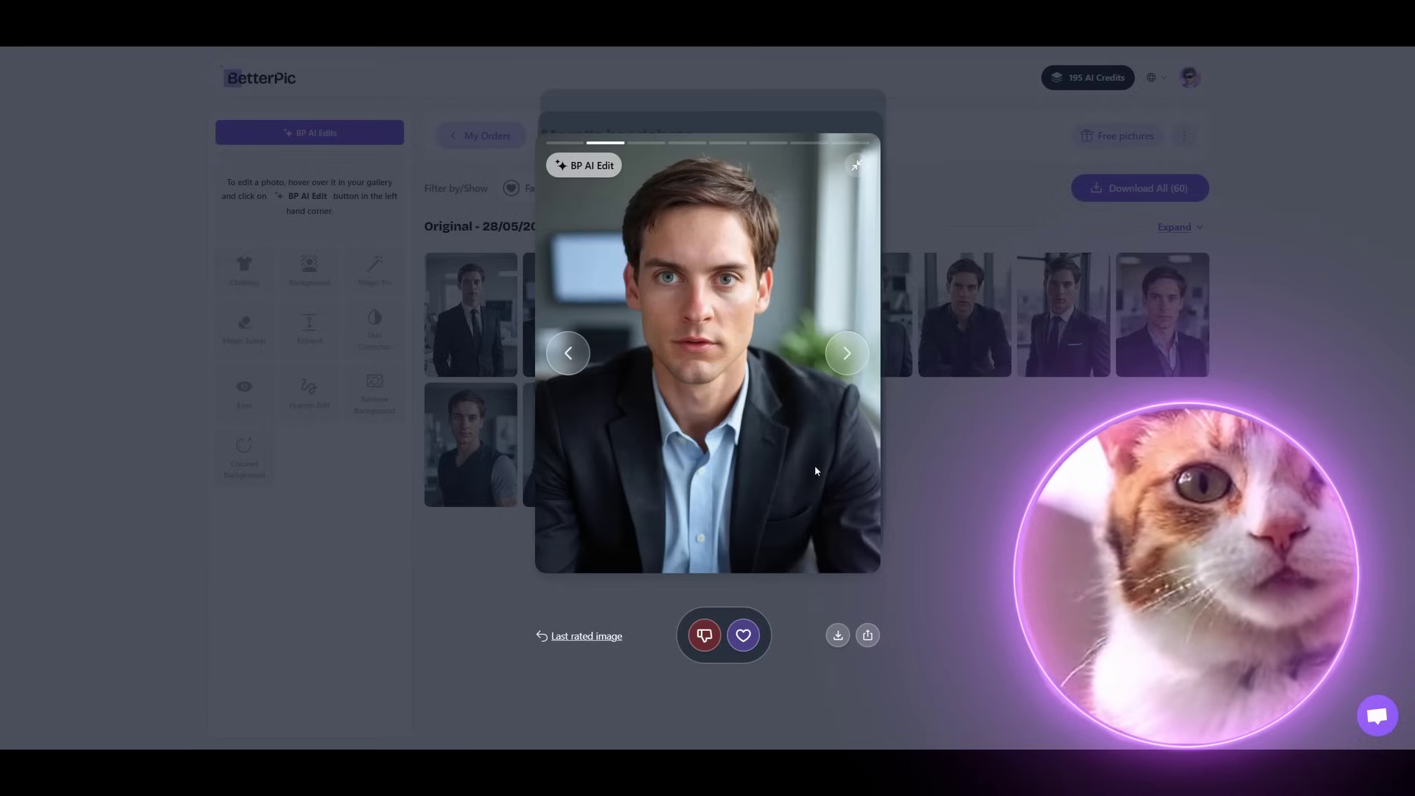
click(698, 634)
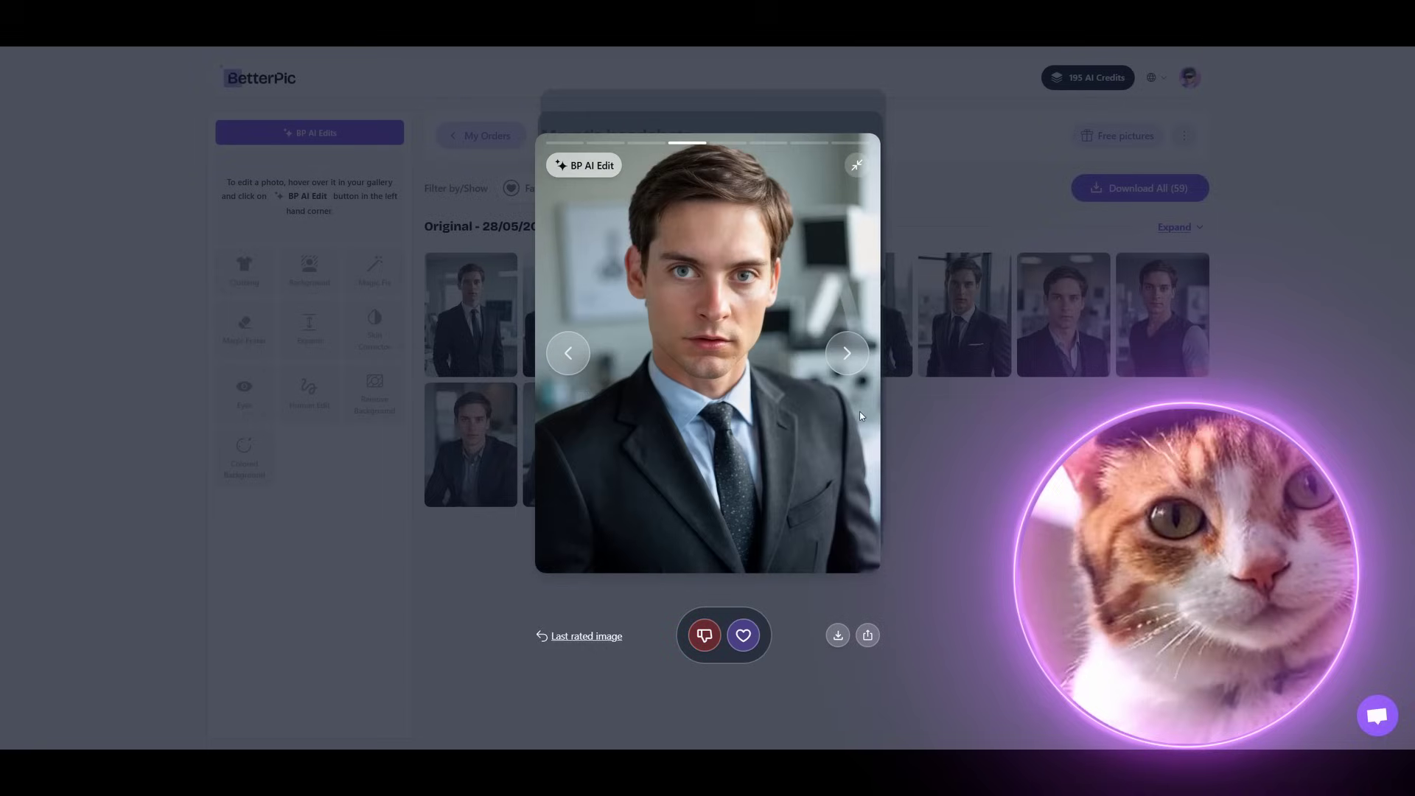
click(755, 635)
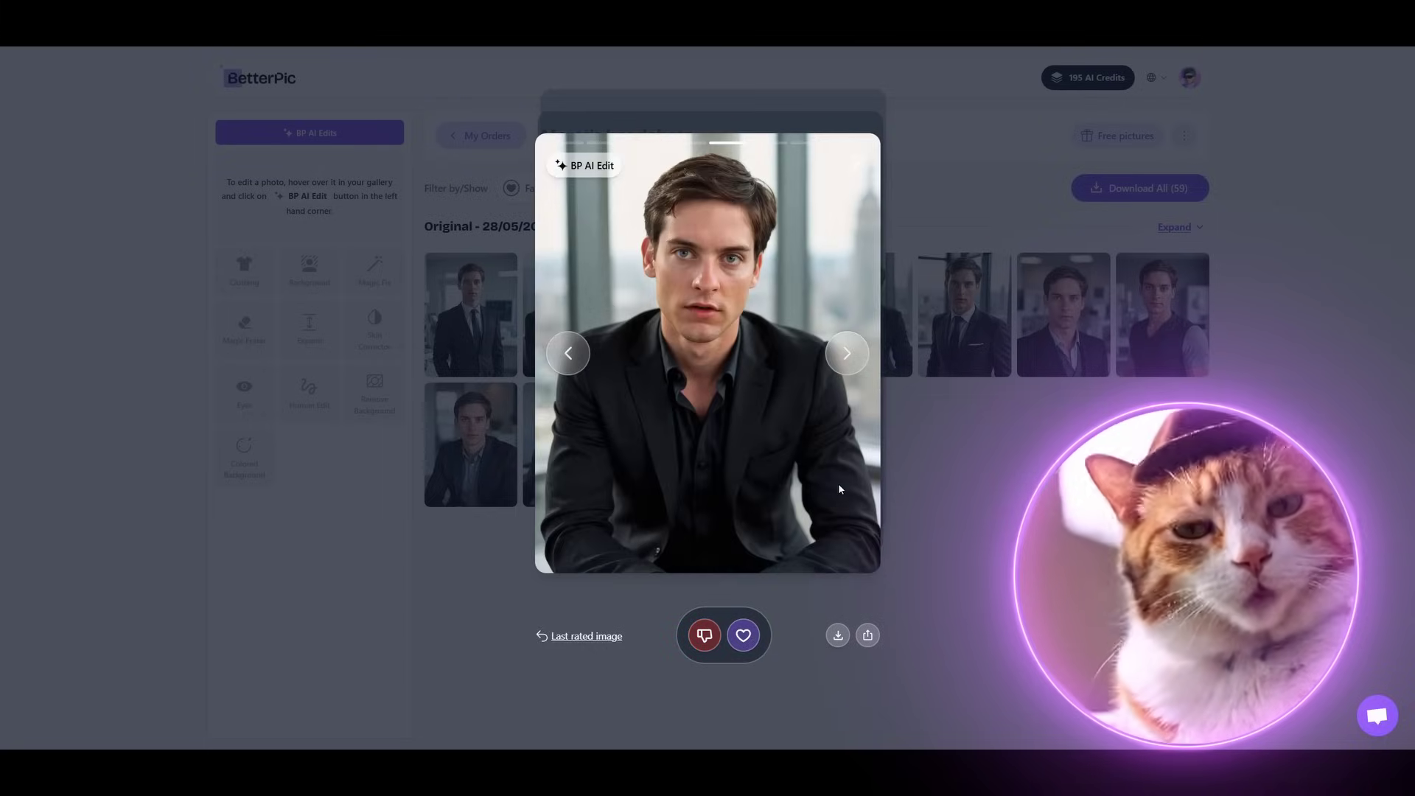
click(705, 632)
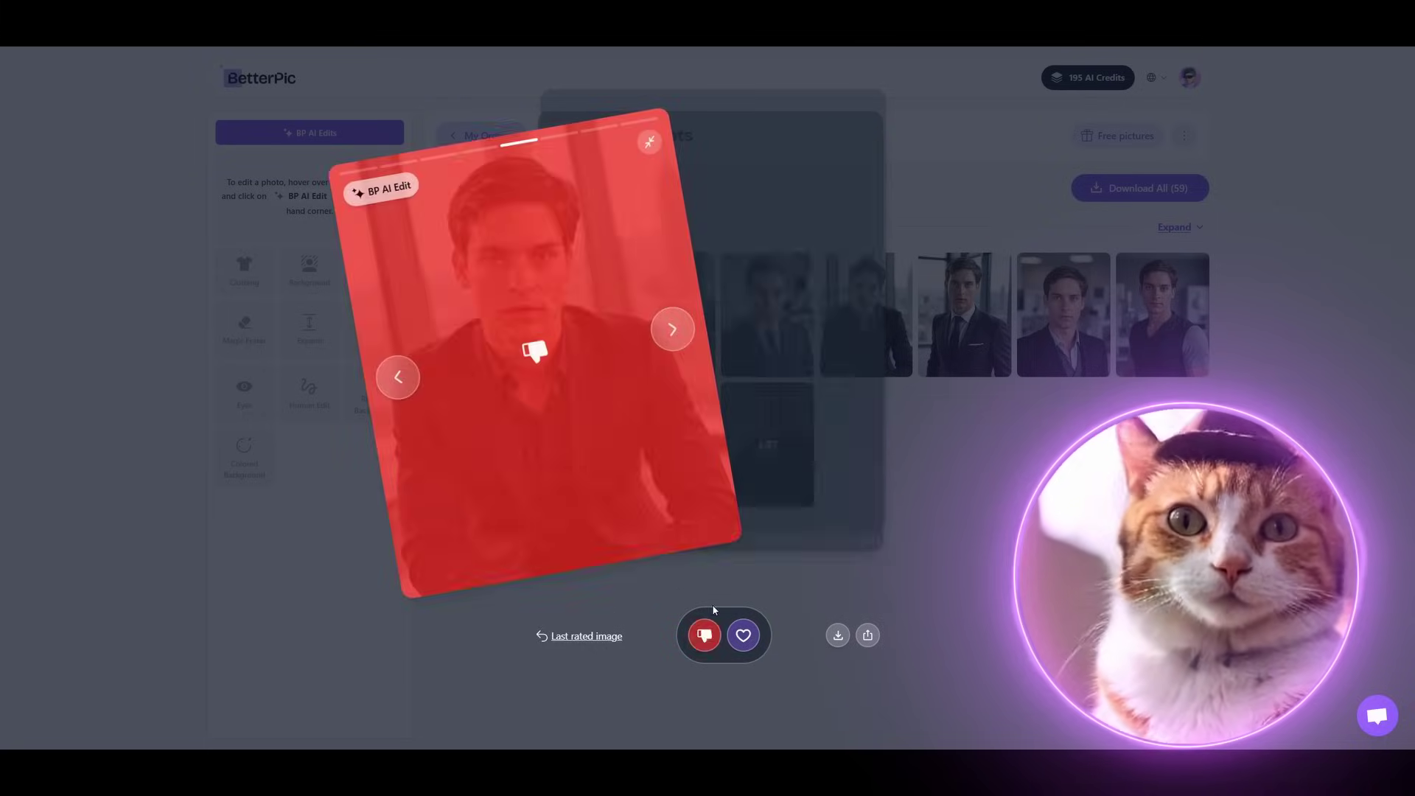
click(706, 631)
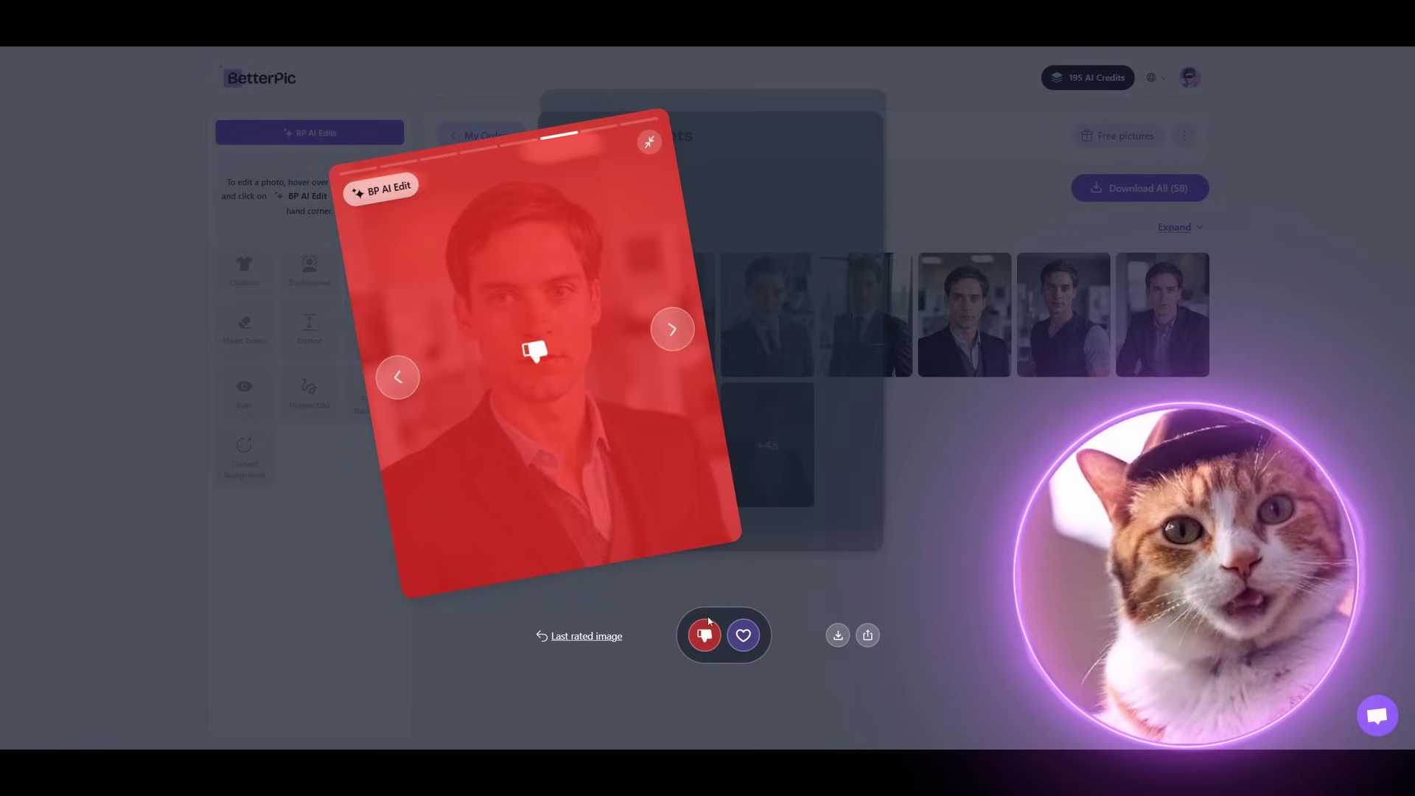
click(708, 631)
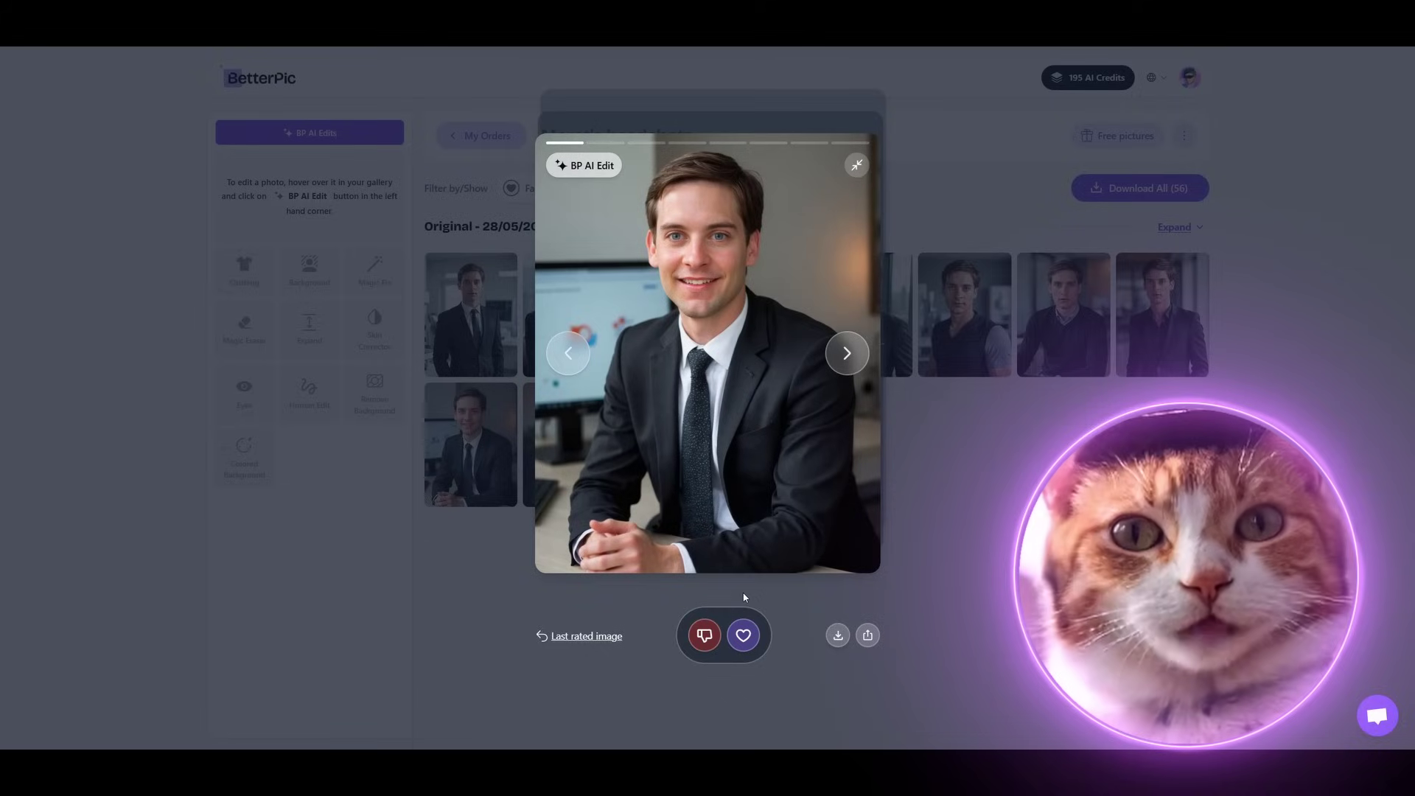
click(743, 635)
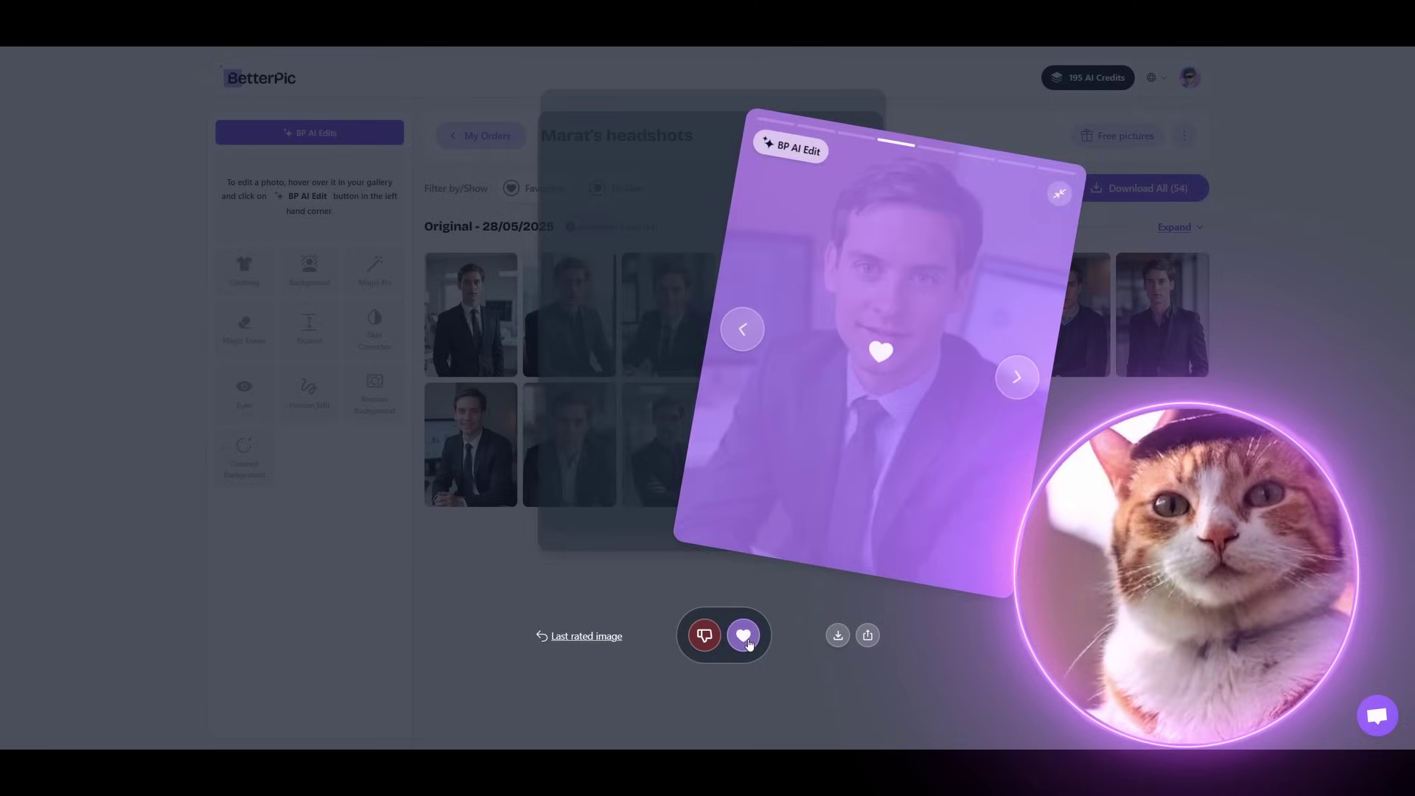
click(748, 635)
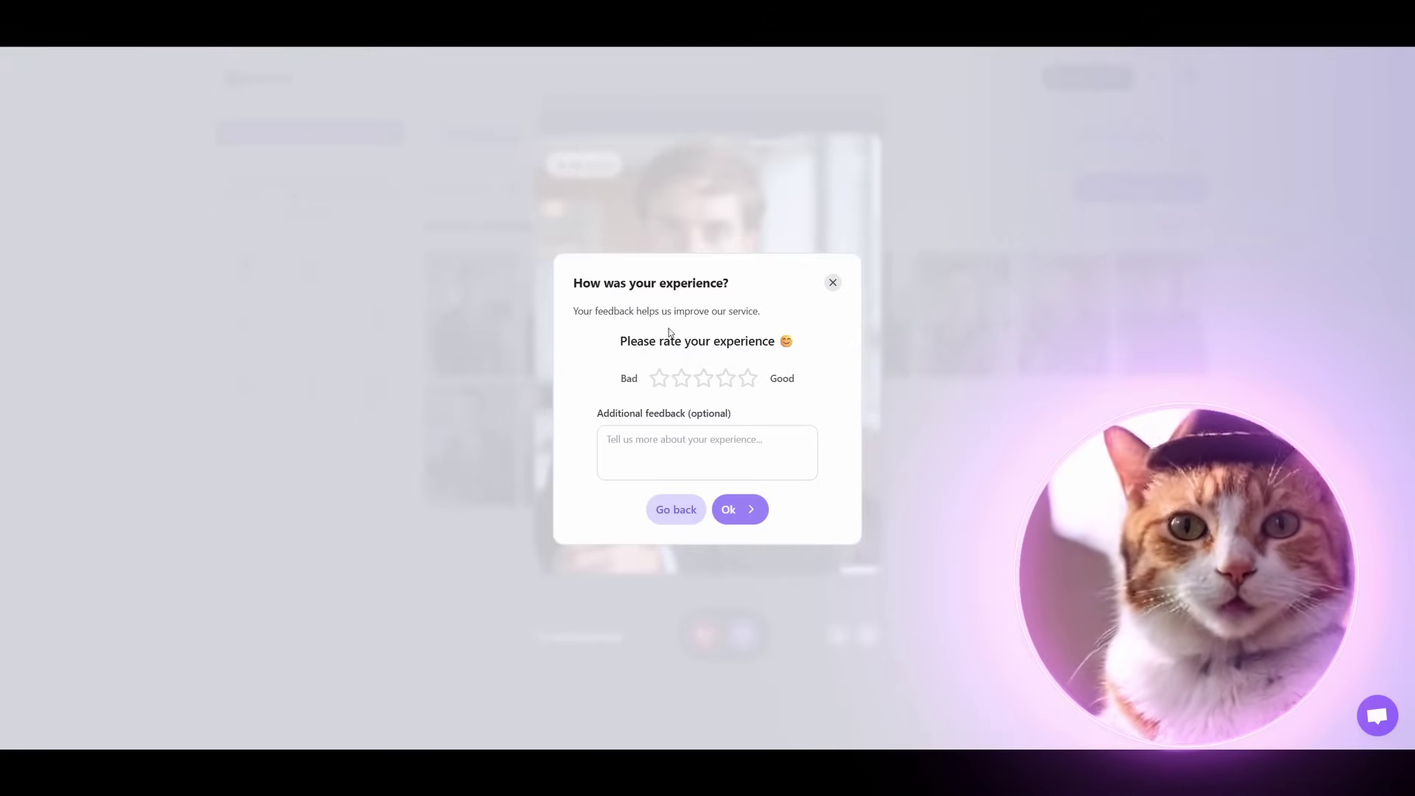
Step: Rate the experience four stars, then browse further headshots and return to the gallery
click(726, 379)
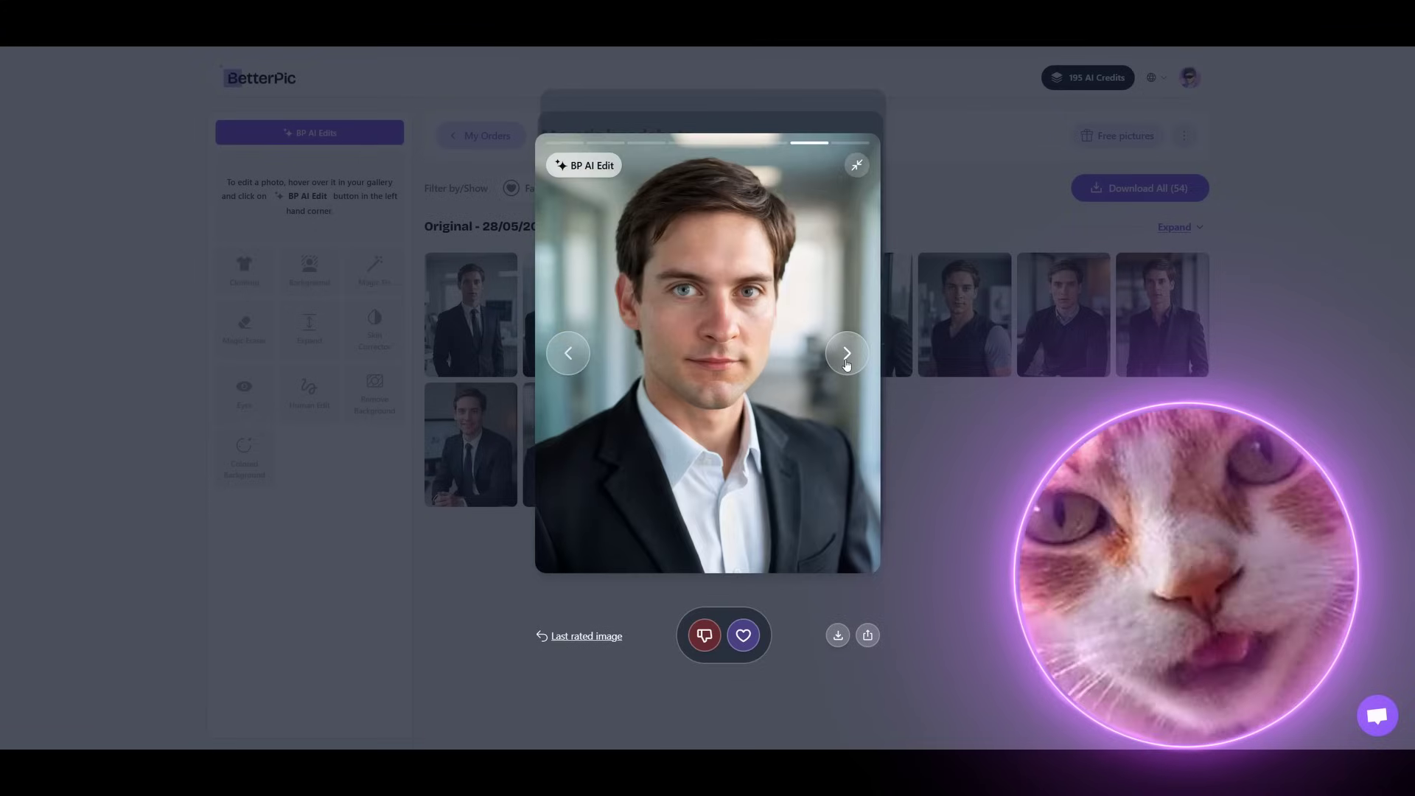
click(848, 361)
click(848, 356)
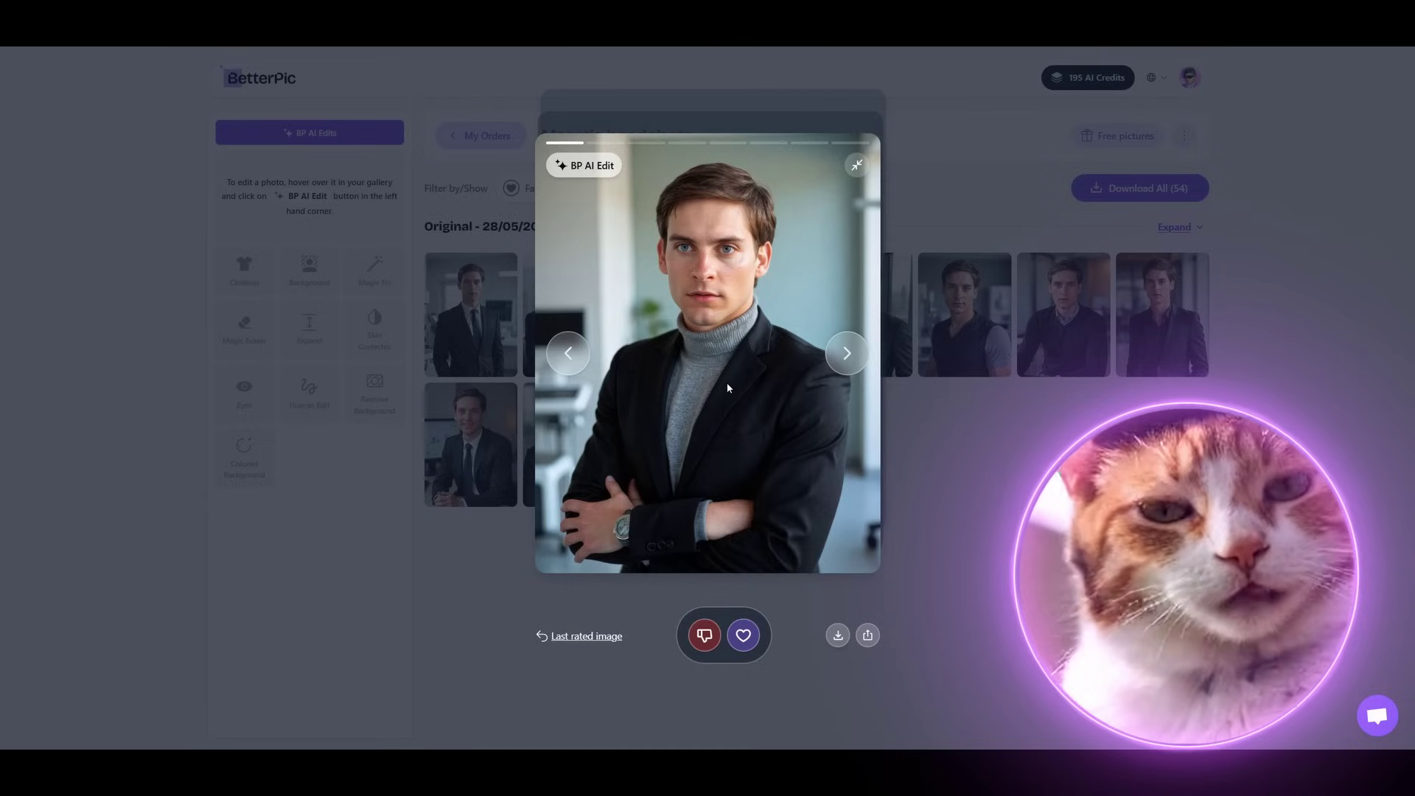
click(846, 353)
click(846, 354)
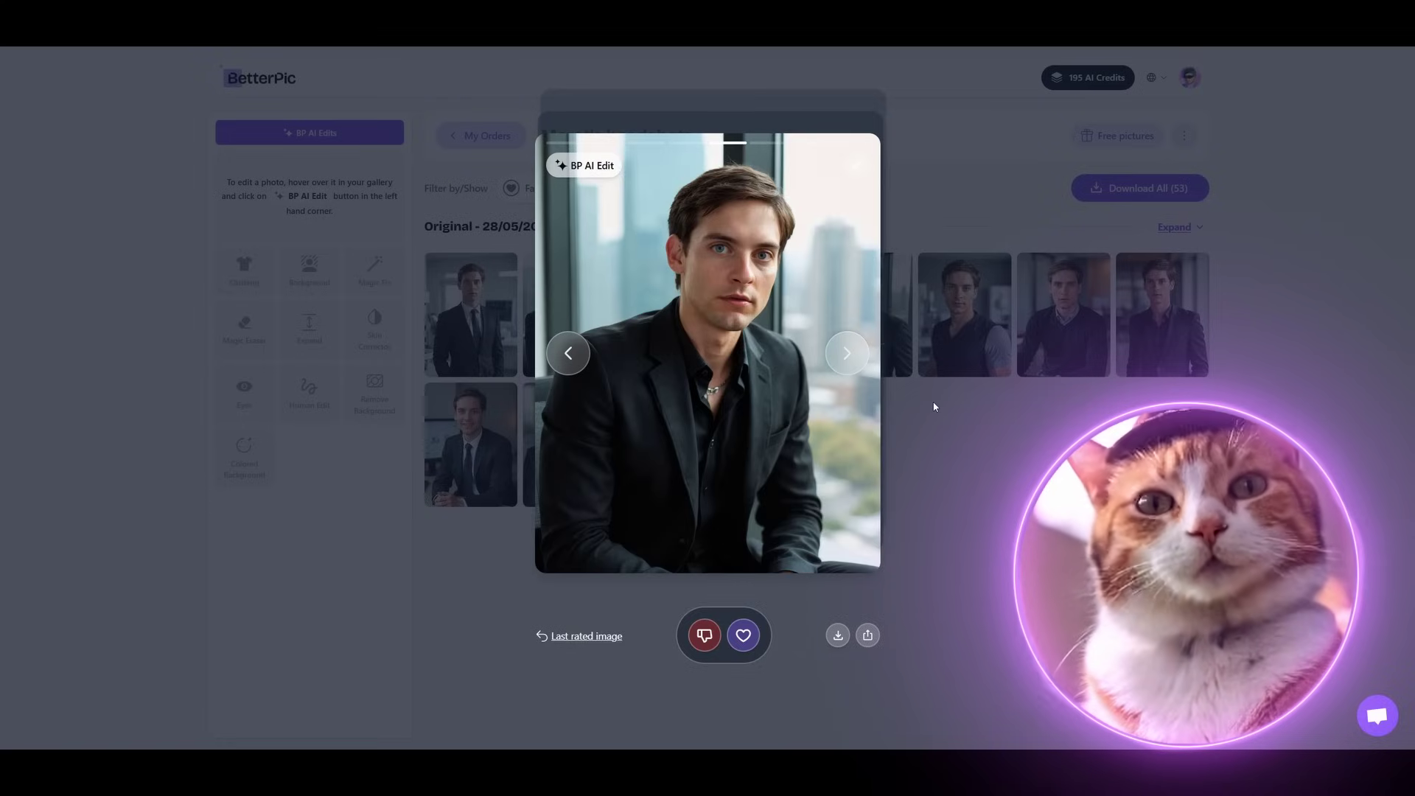
click(934, 410)
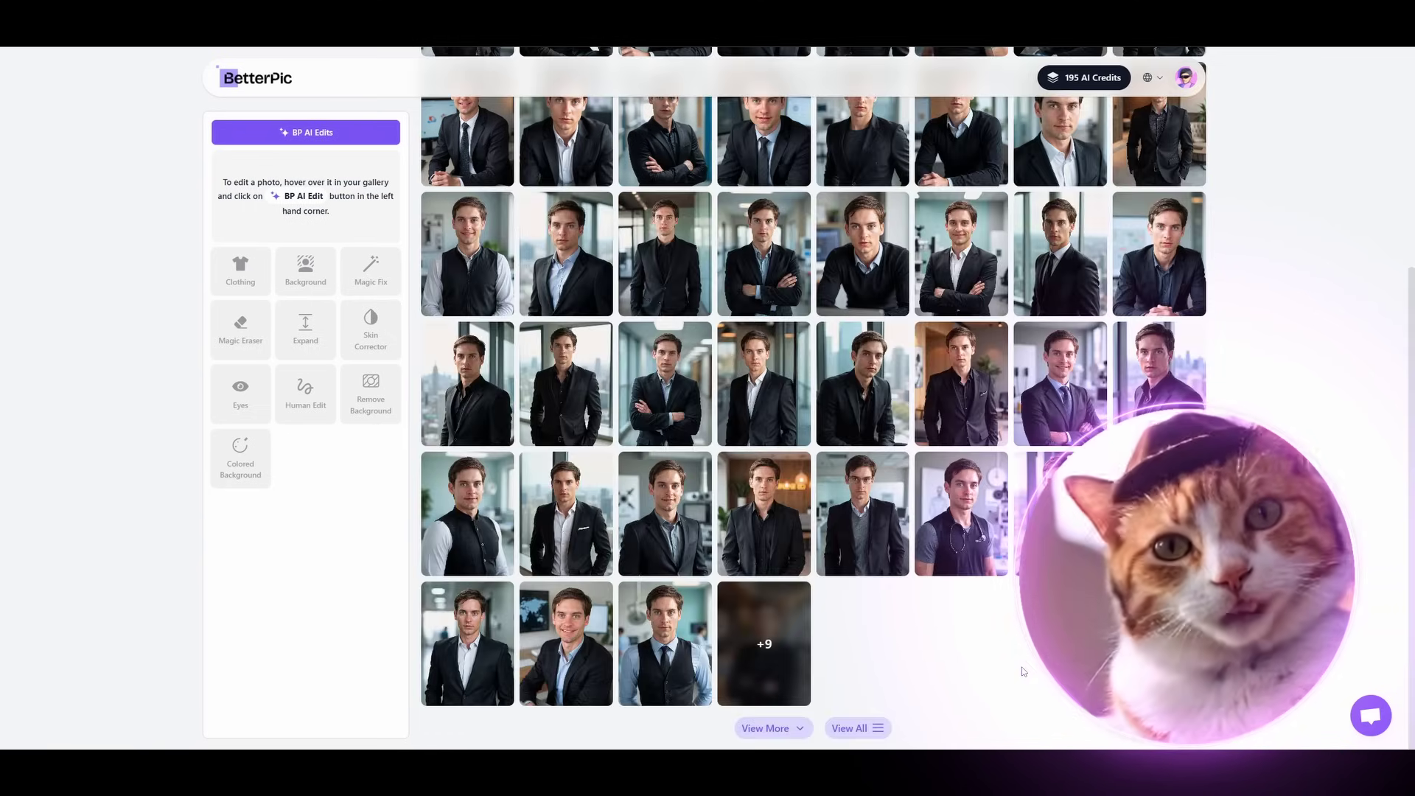
Step: Look through the gallery of generated headshots, enlarging the one with the light blue shirt and dark tie
scroll(1027, 703, up, 4)
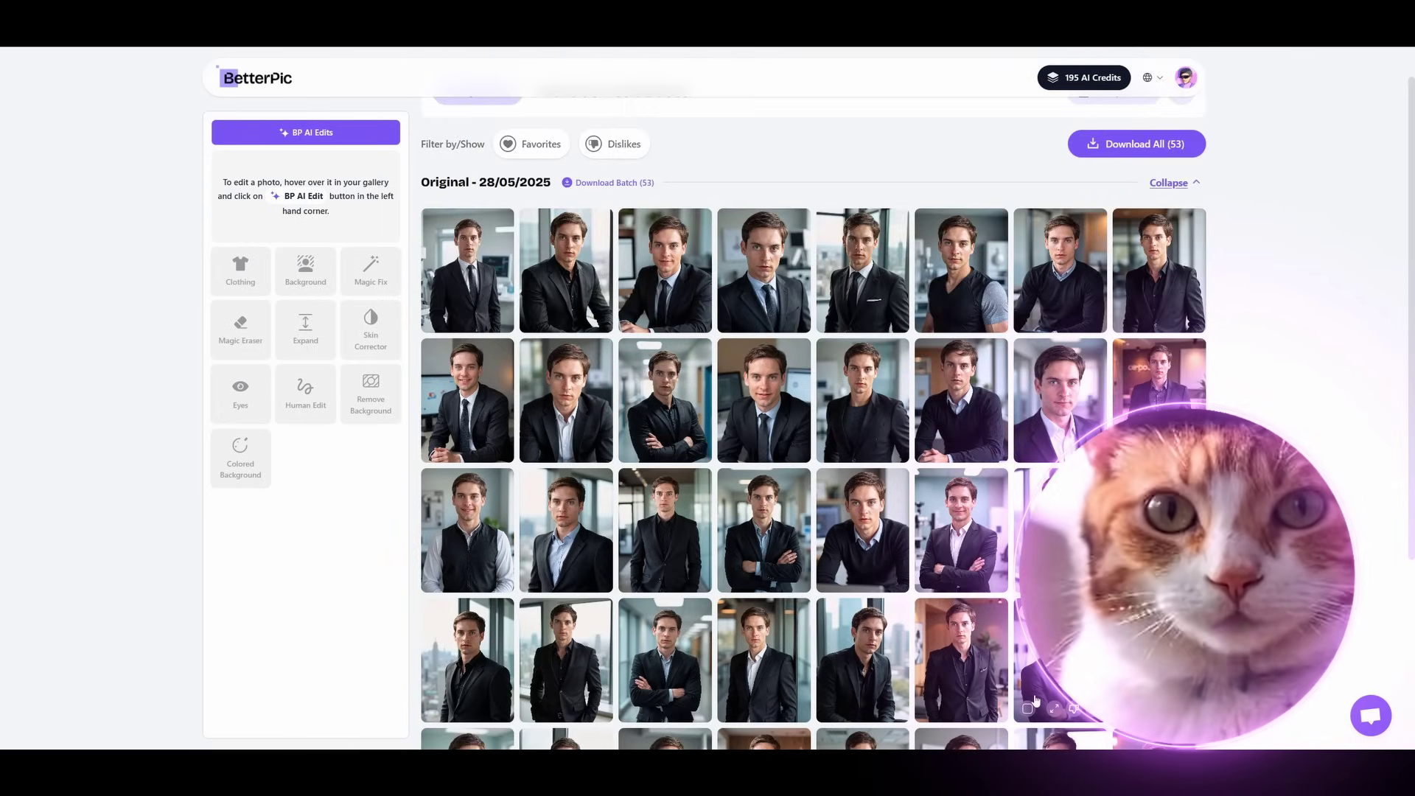
scroll(1035, 701, down, 4)
click(879, 482)
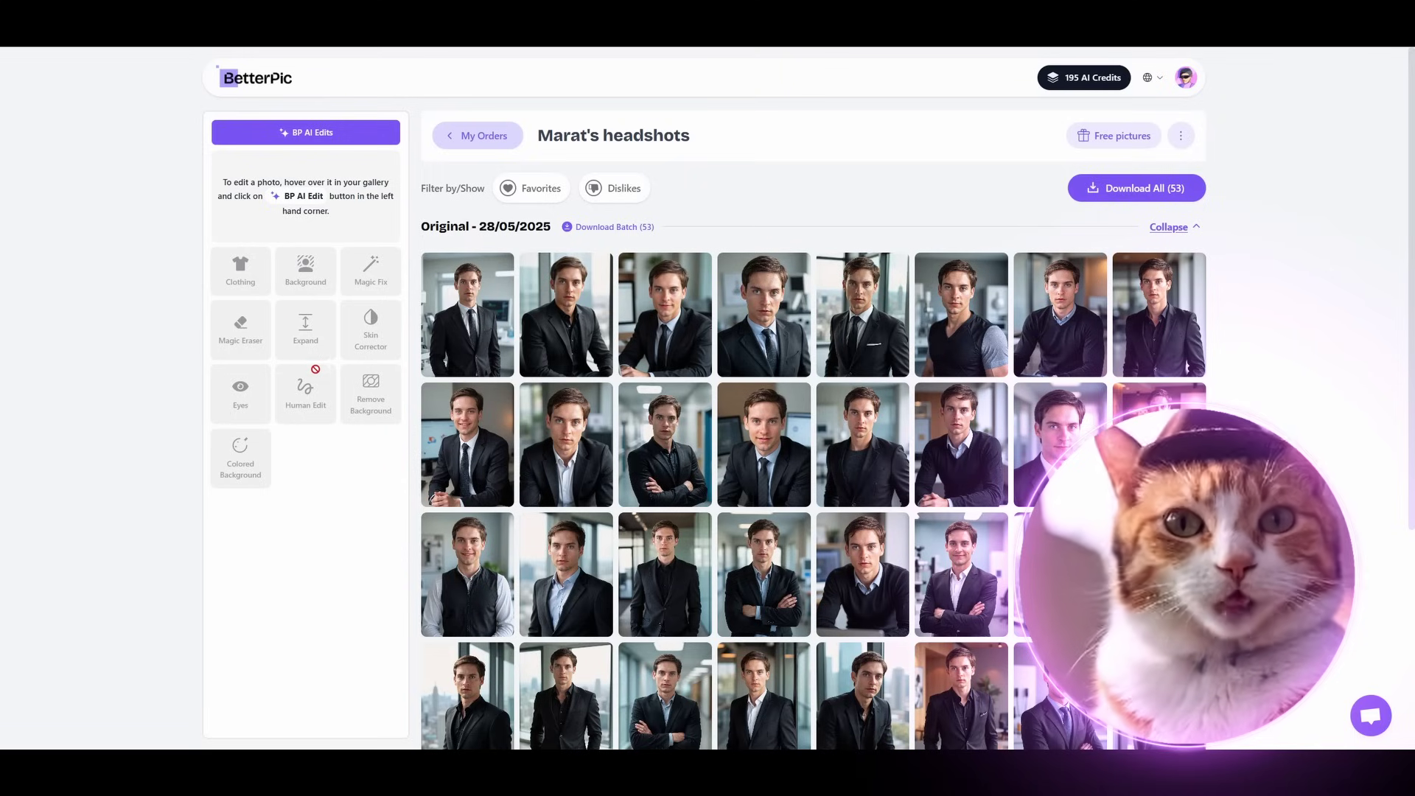
mouse_move(683, 407)
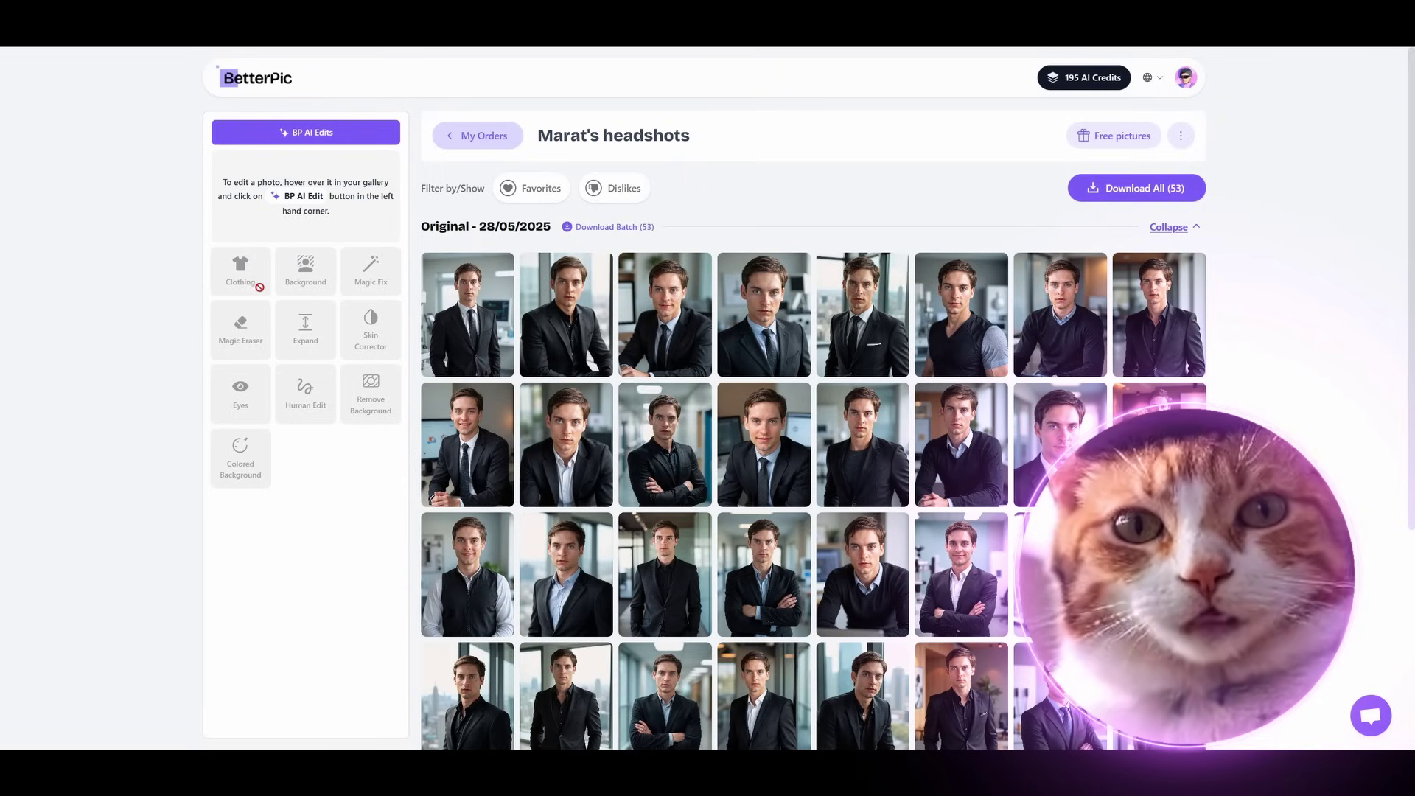
click(799, 323)
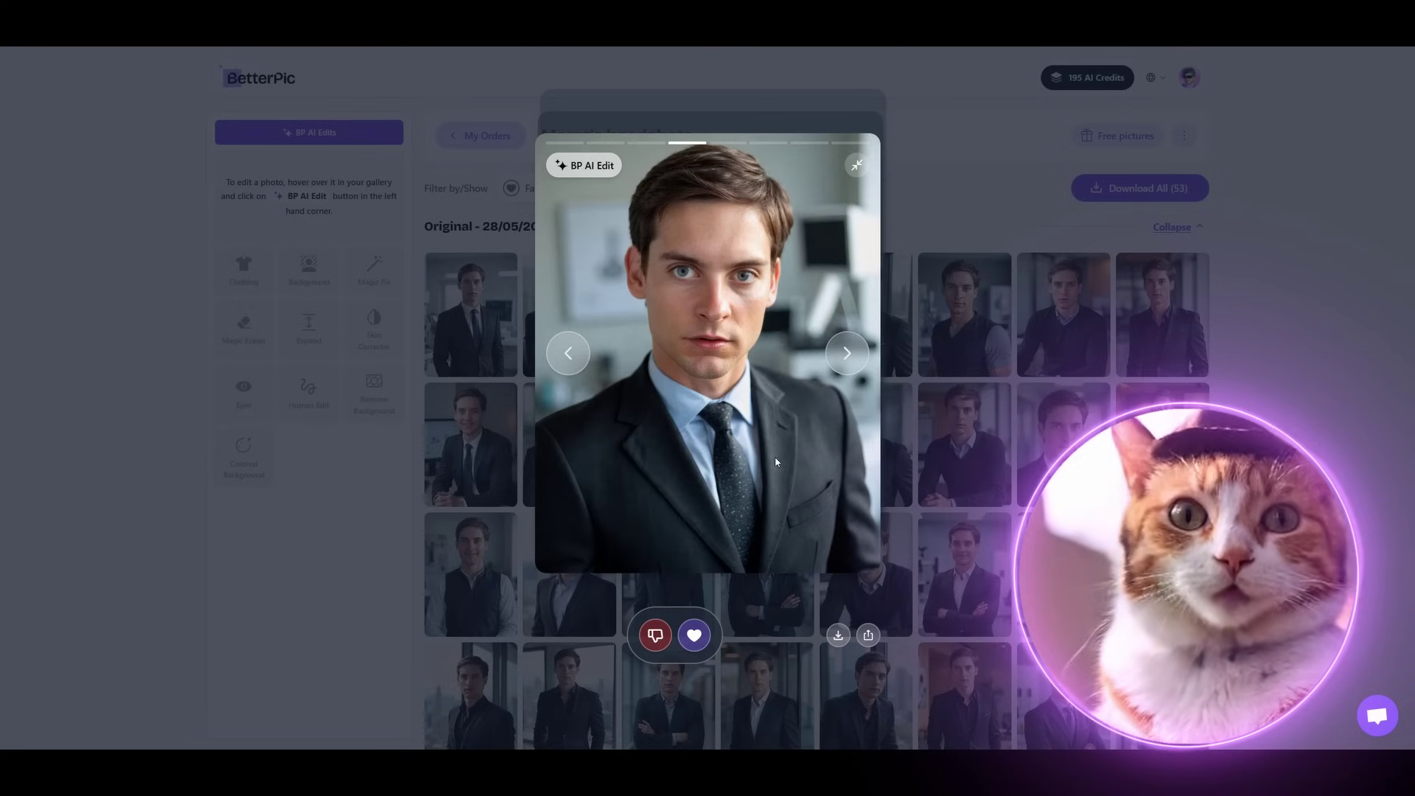
click(972, 376)
scroll(959, 405, down, 6)
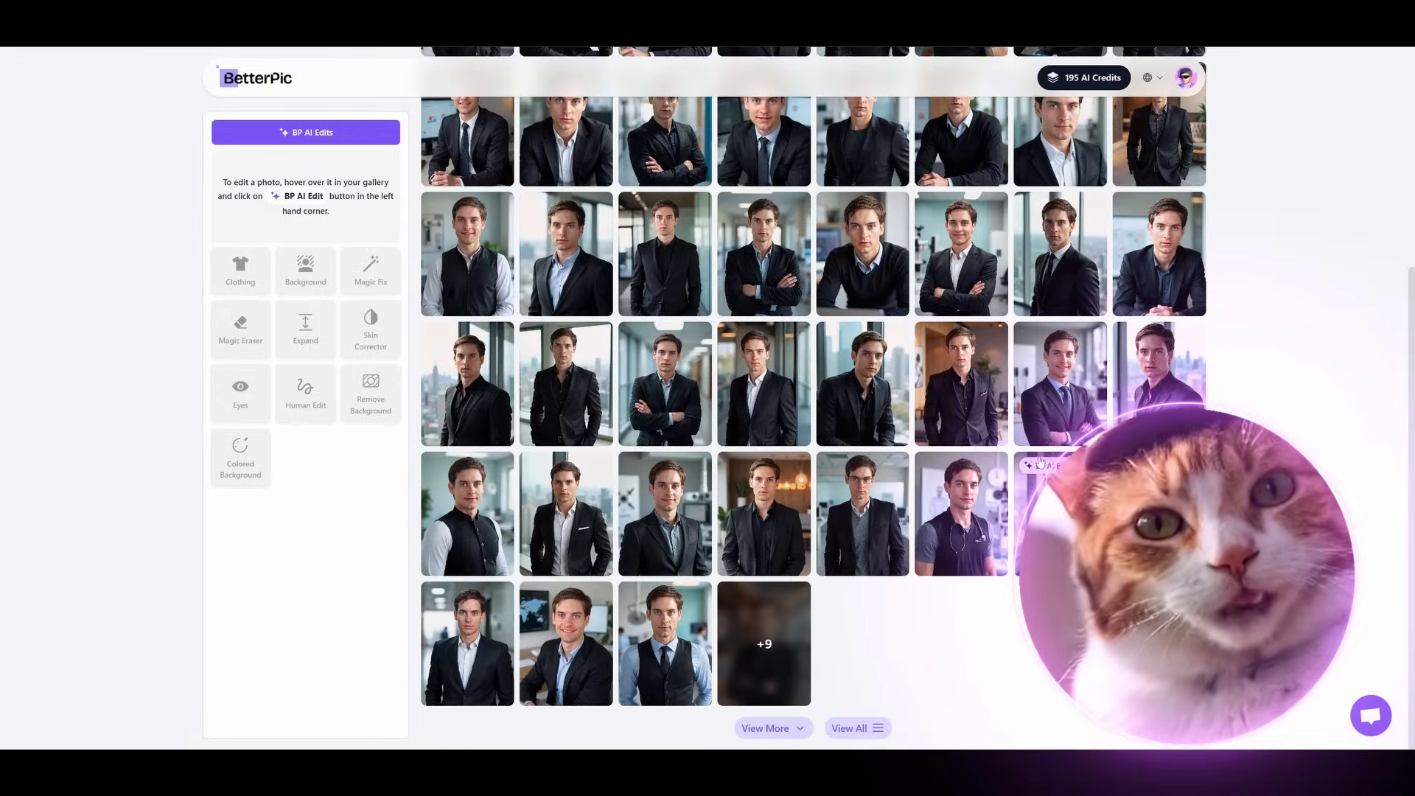
scroll(946, 440, up, 1)
scroll(946, 440, up, 10)
scroll(946, 440, down, 10)
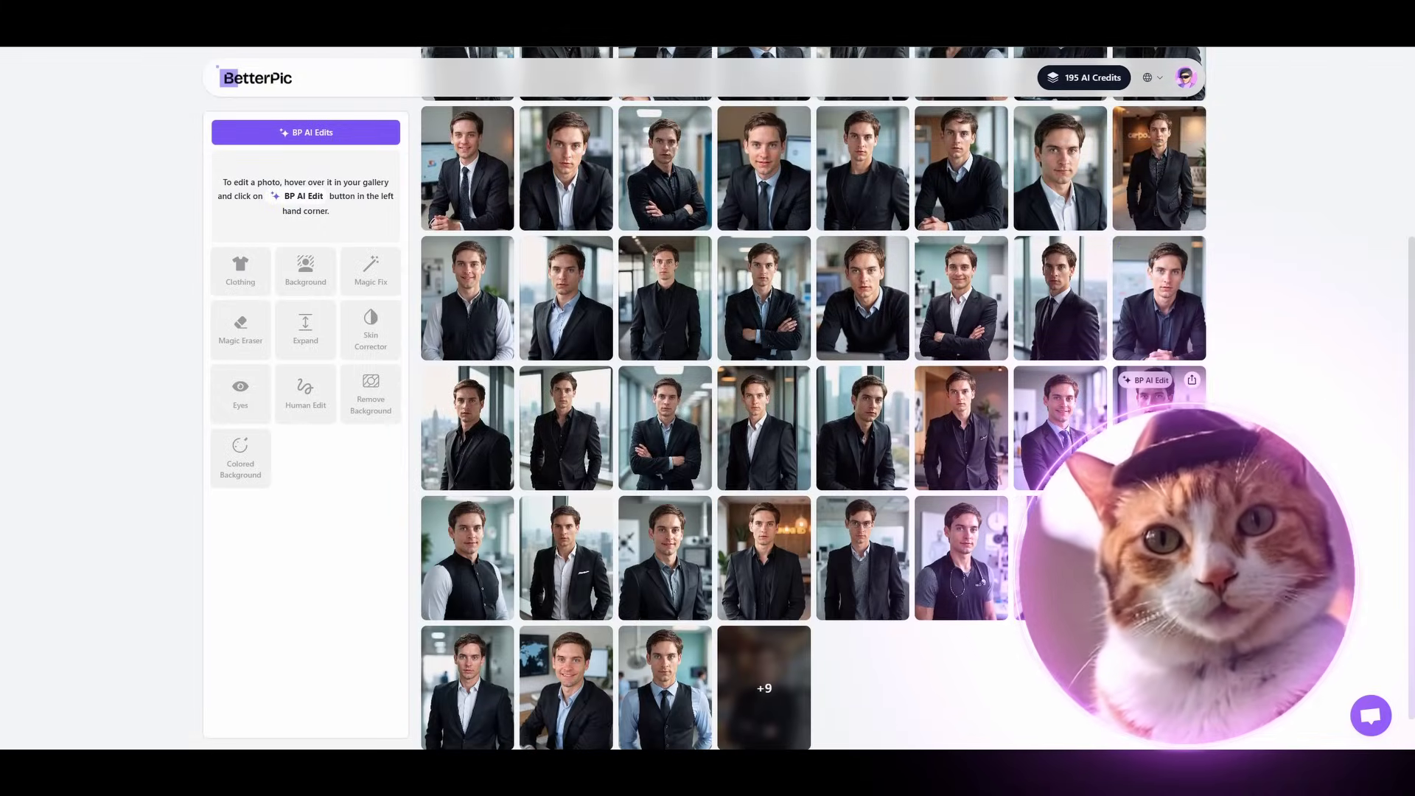
Step: Open the headshot of the man seated by the window in a black shirt and necklace for AI editing
click(1150, 420)
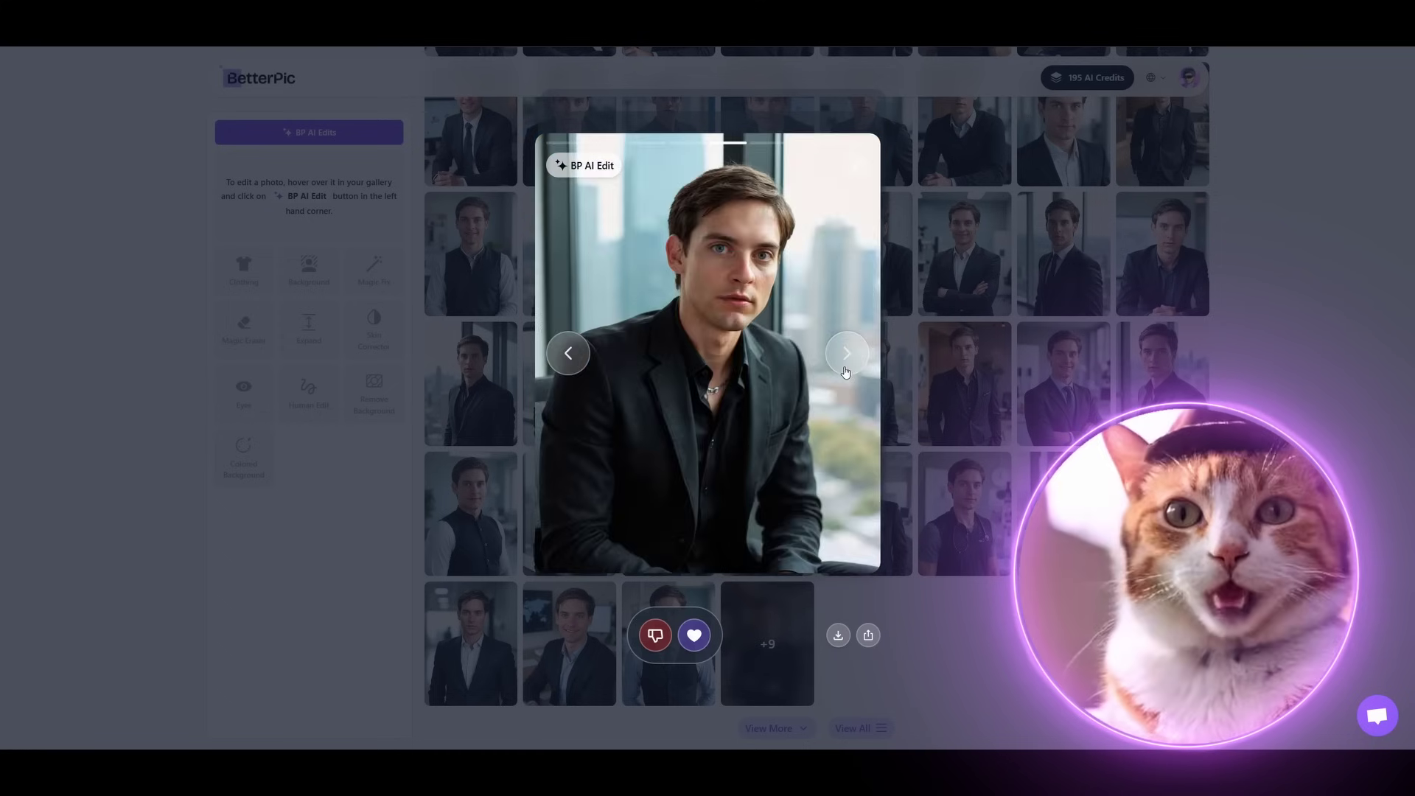
click(585, 166)
scroll(958, 390, down, 4)
scroll(568, 323, down, 1)
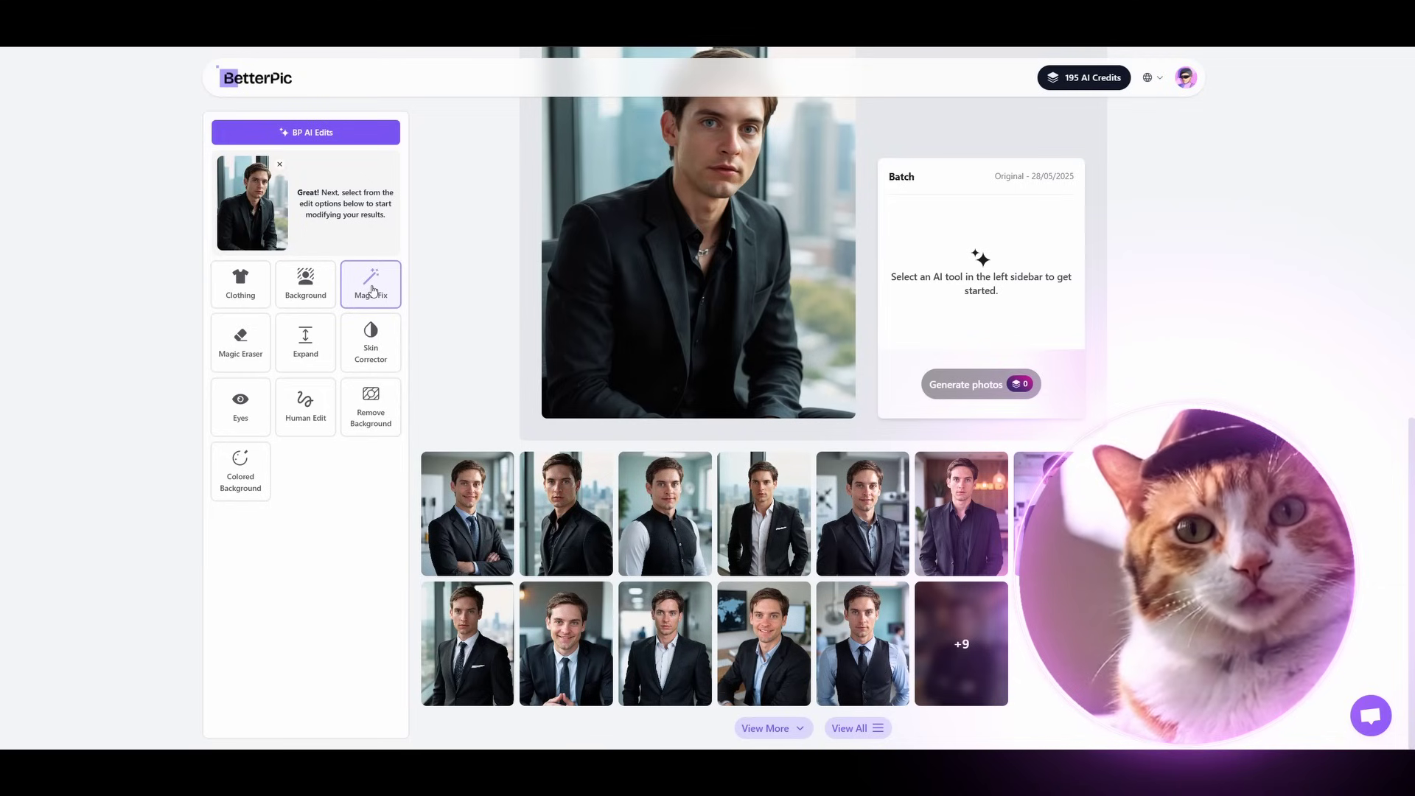
scroll(305, 345, up, 1)
Step: Choose the Magic Eraser and paint over the necklace at the open shirt collar
click(240, 341)
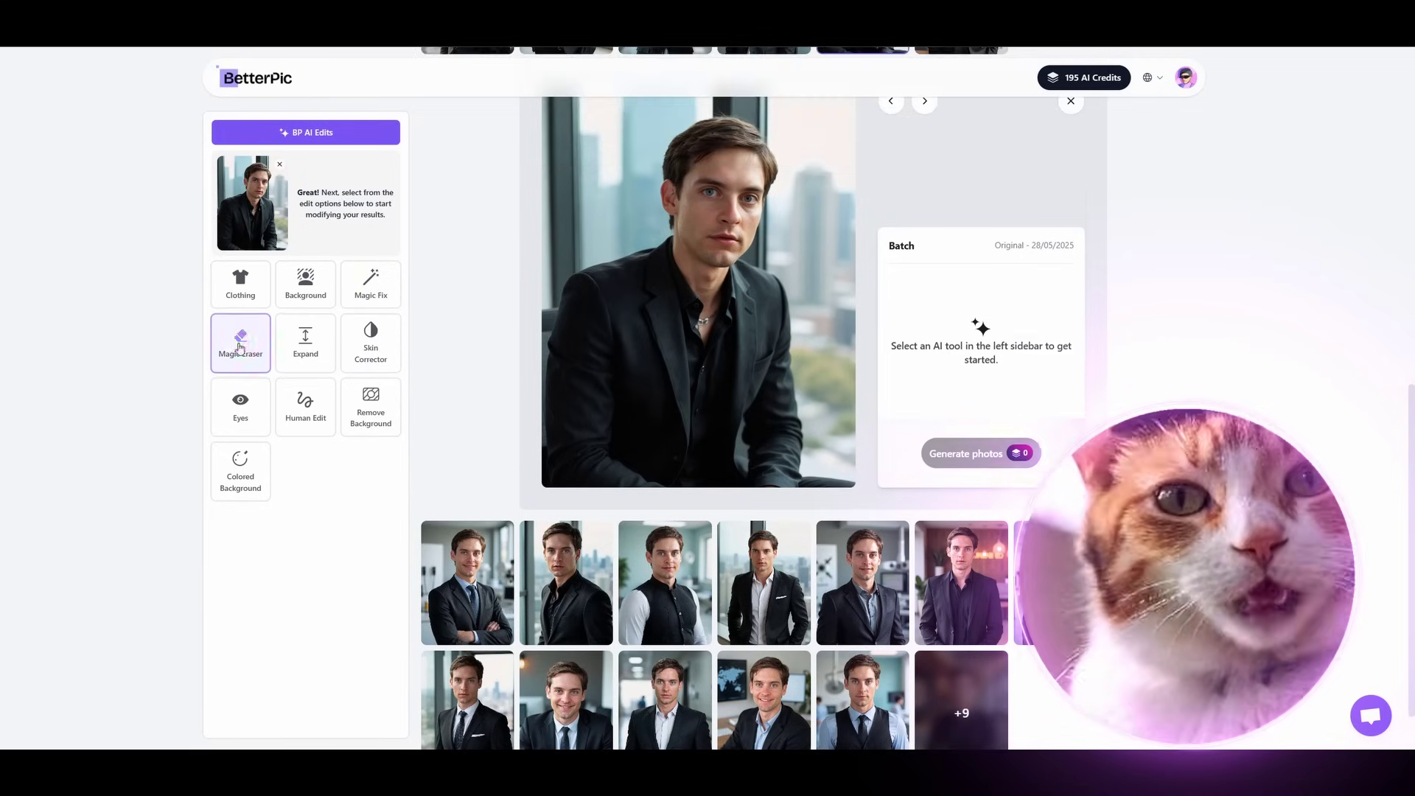
scroll(737, 353, up, 2)
scroll(738, 353, down, 1)
scroll(737, 353, up, 1)
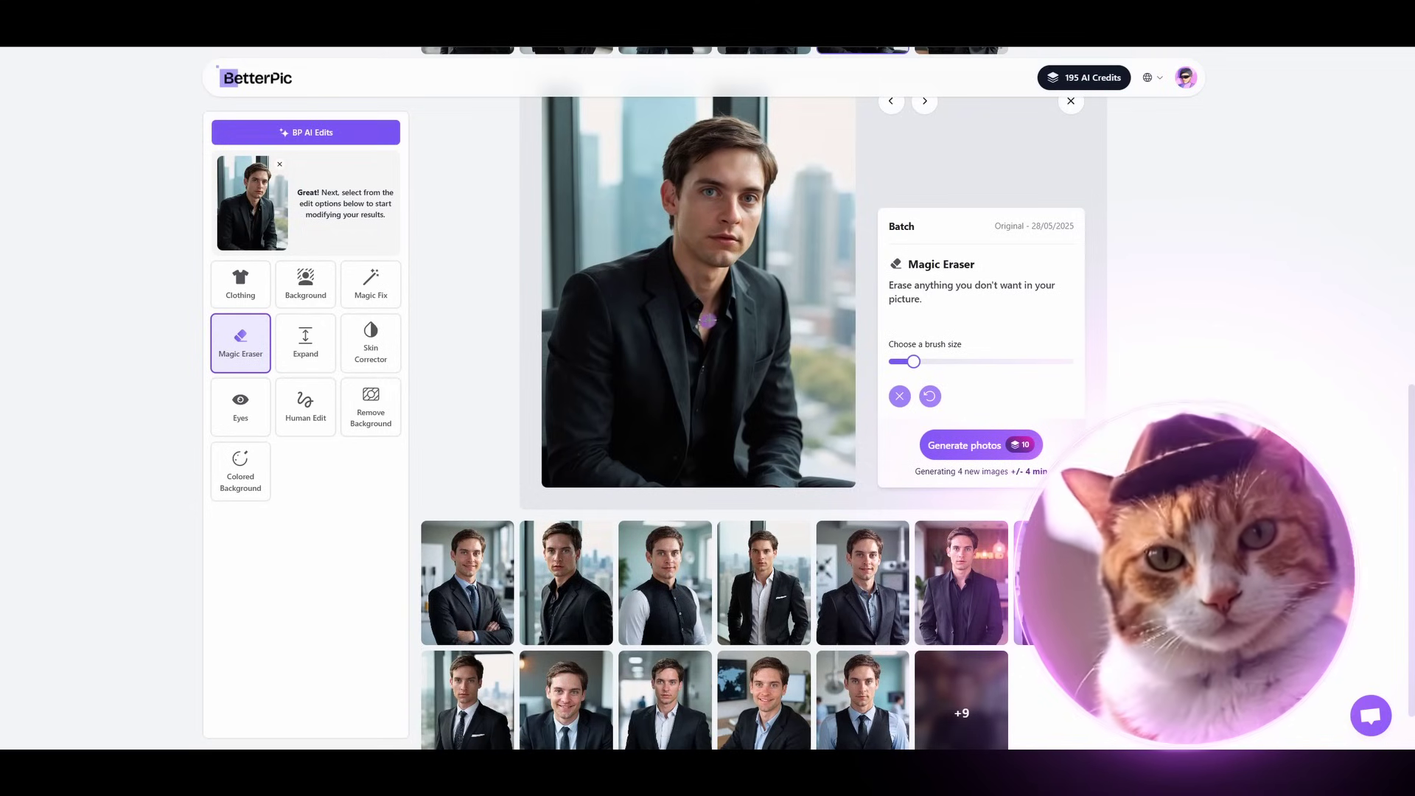
drag(707, 320, 699, 325)
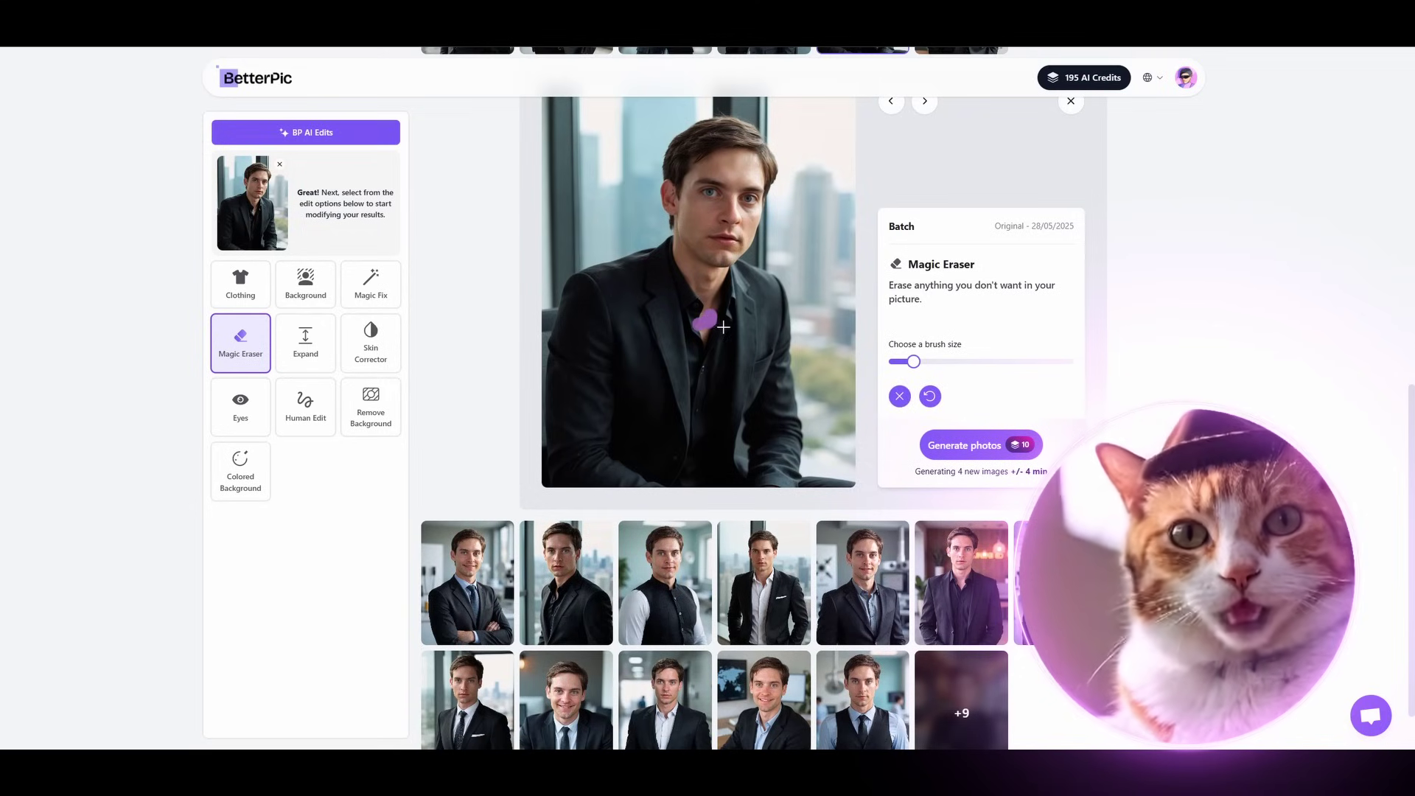
Step: Generate the Magic Eraser versions of the seated headshot and compare the enlarged results, returning to the gallery
click(986, 450)
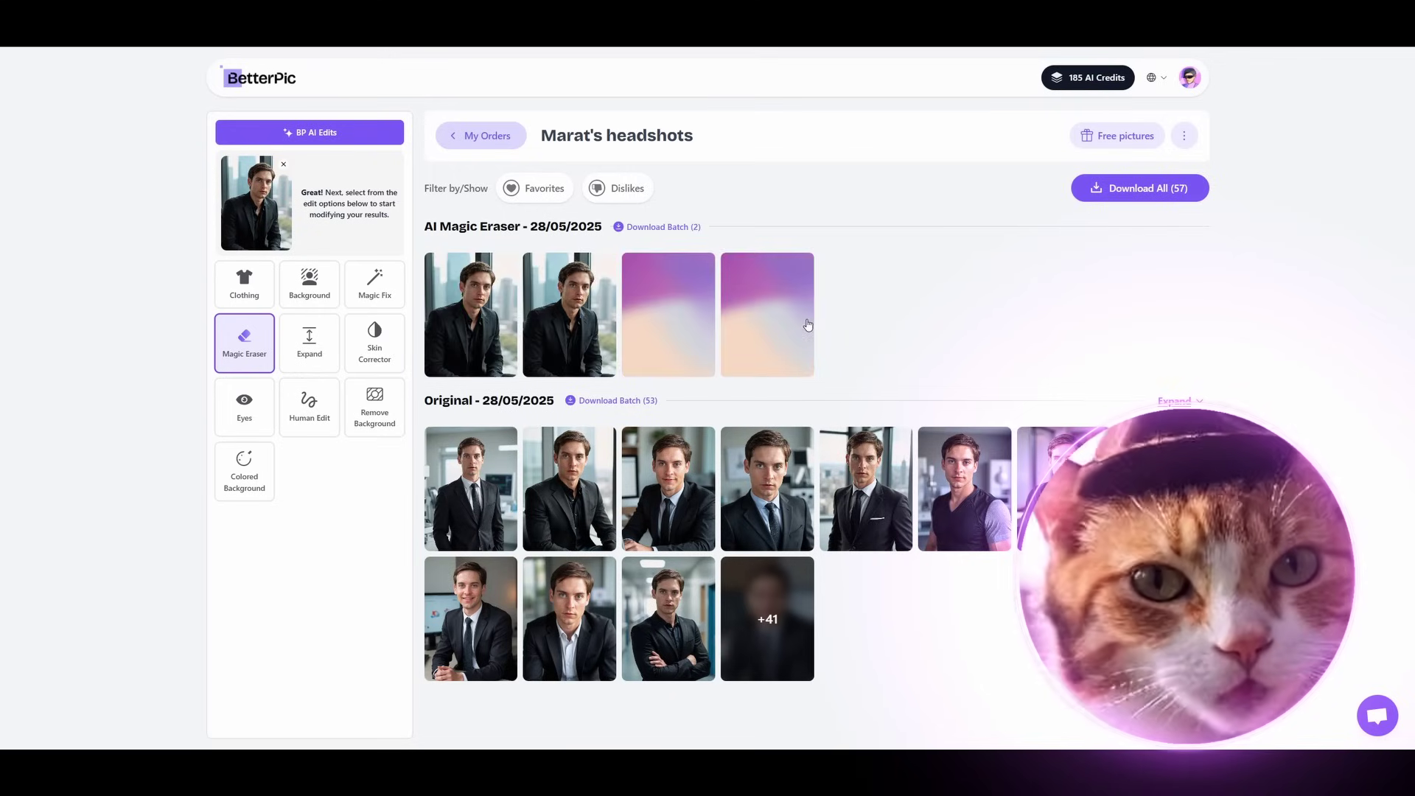
mouse_move(477, 347)
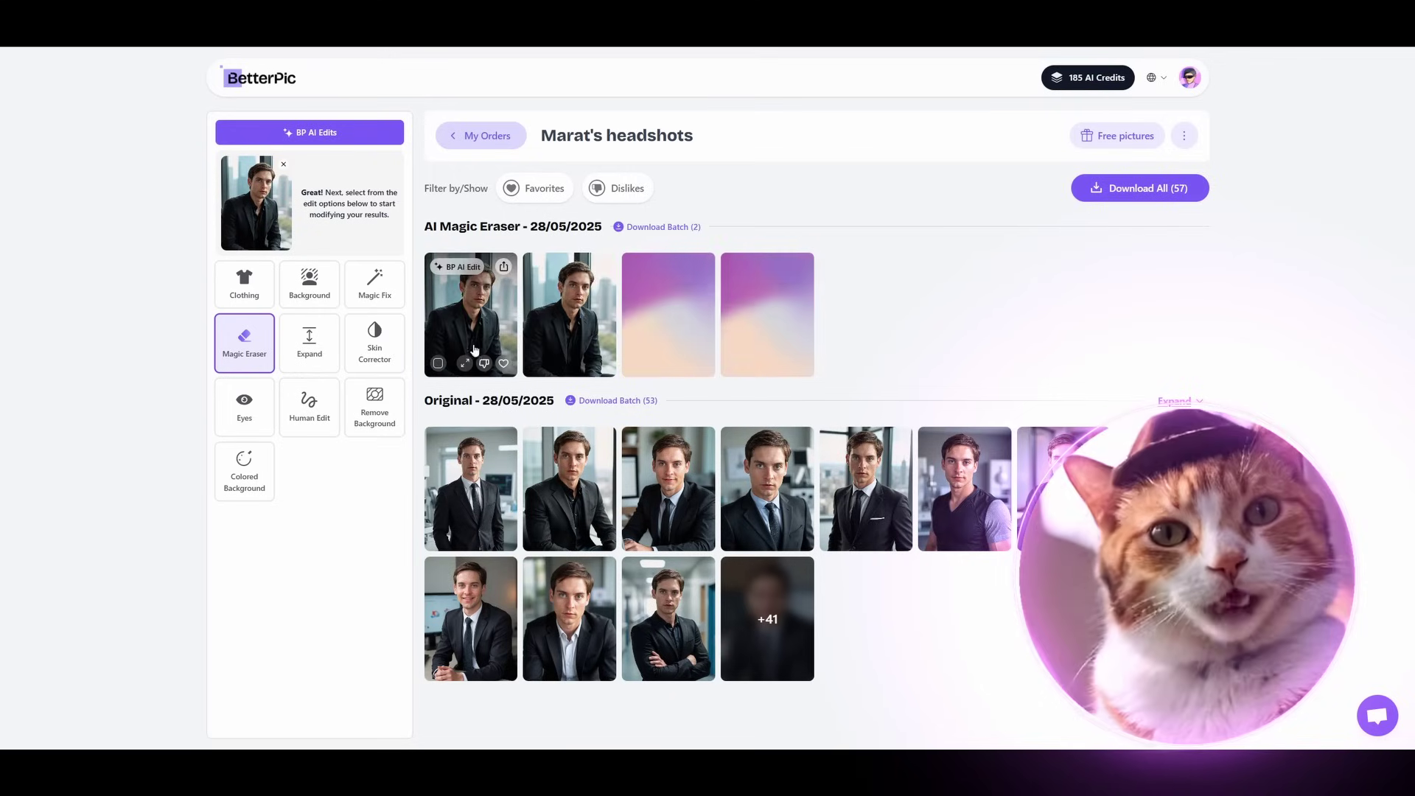
click(477, 346)
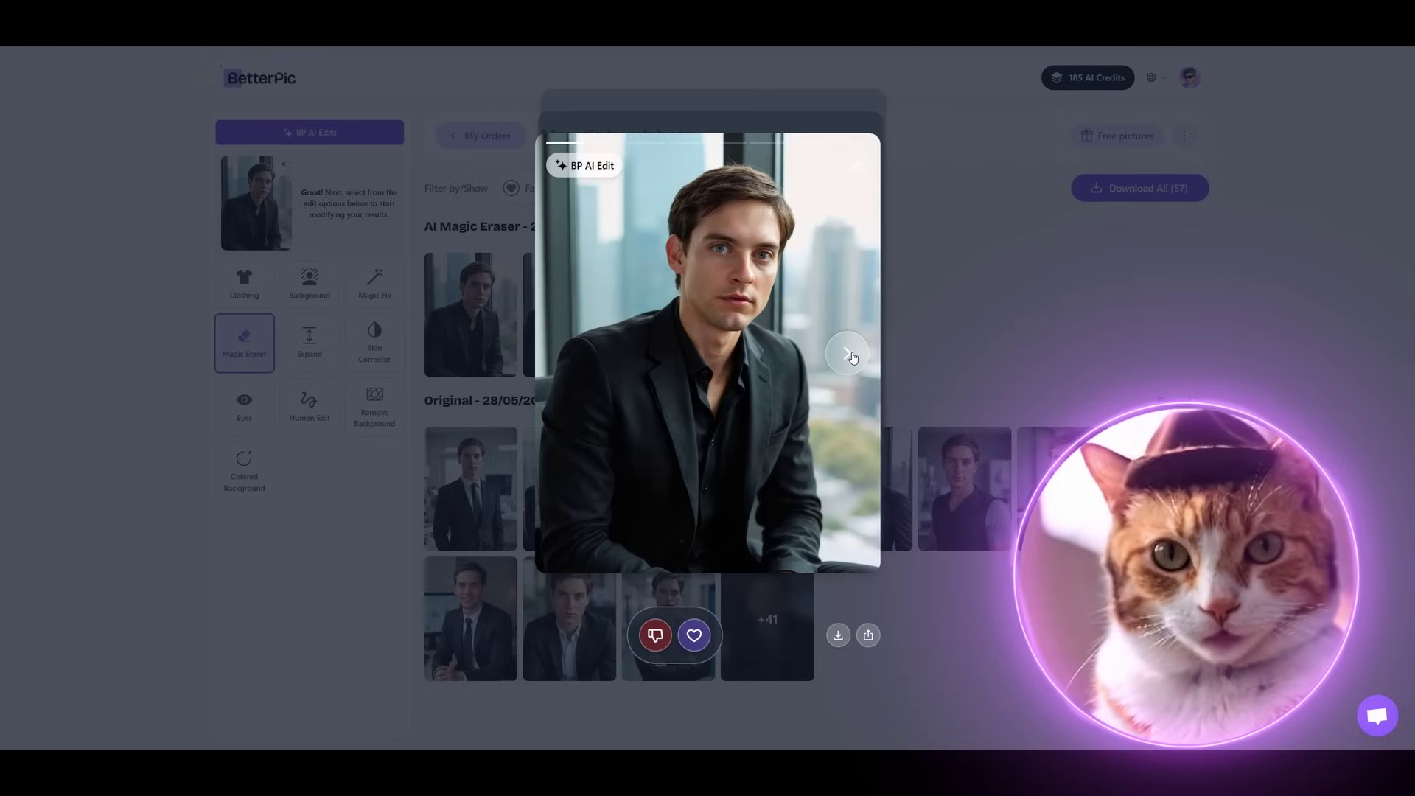
click(851, 357)
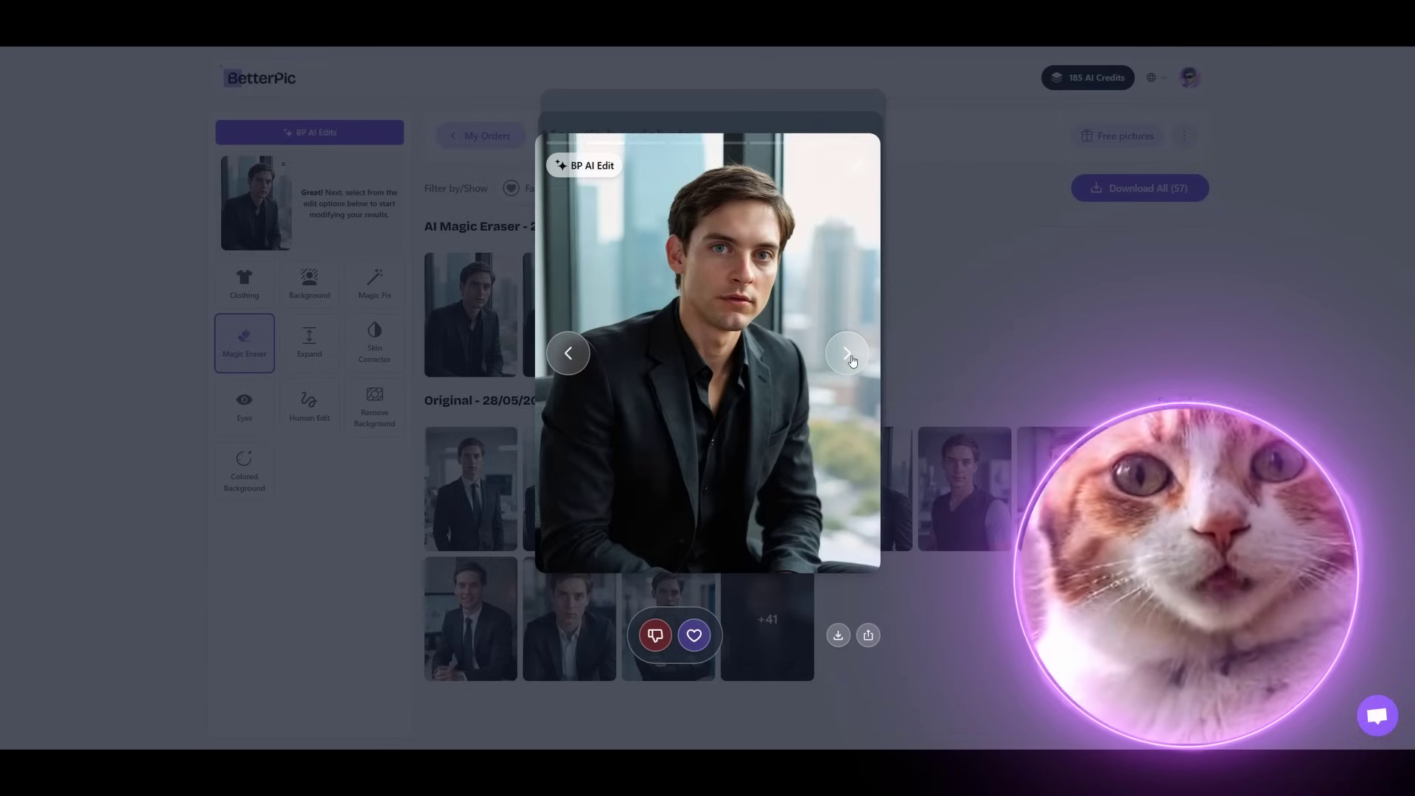
click(991, 338)
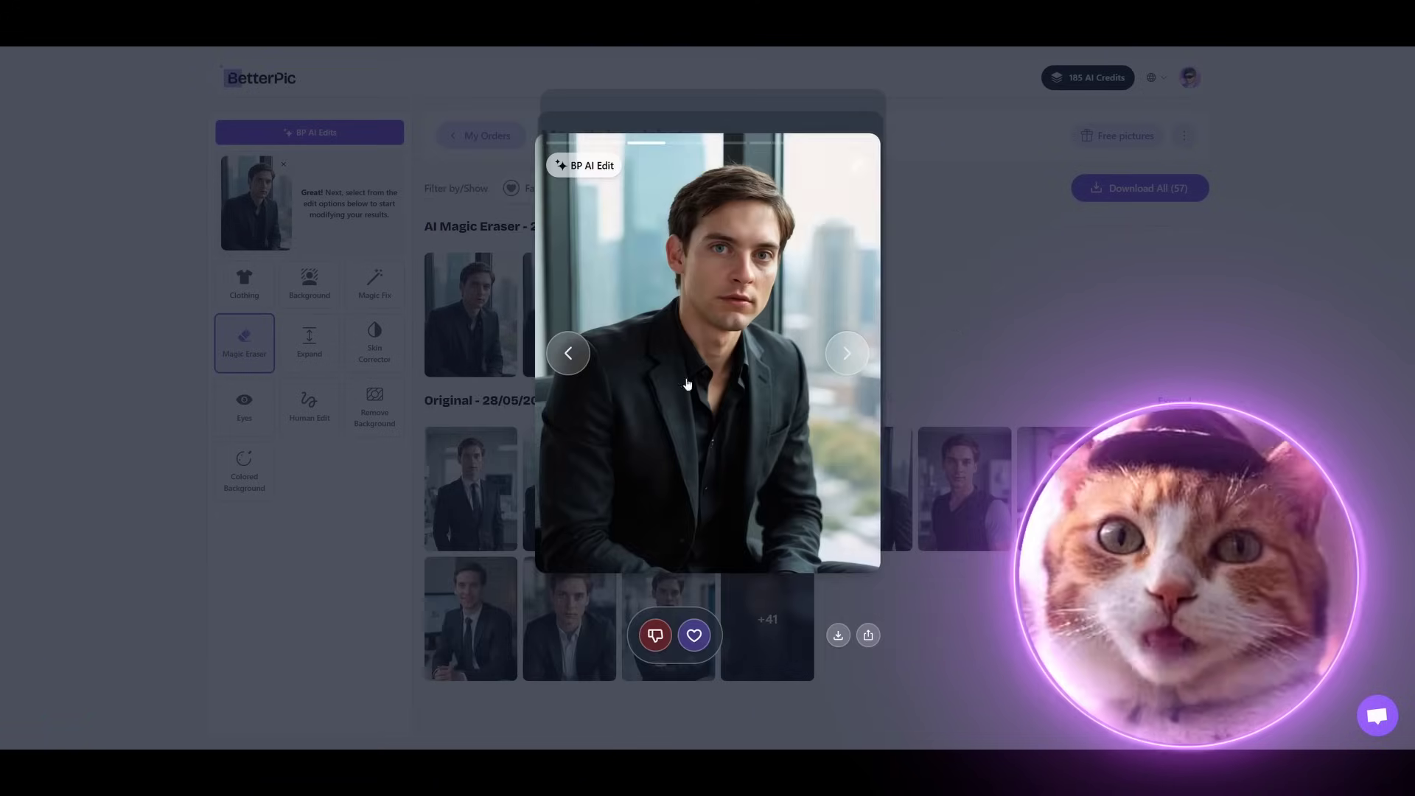
click(952, 320)
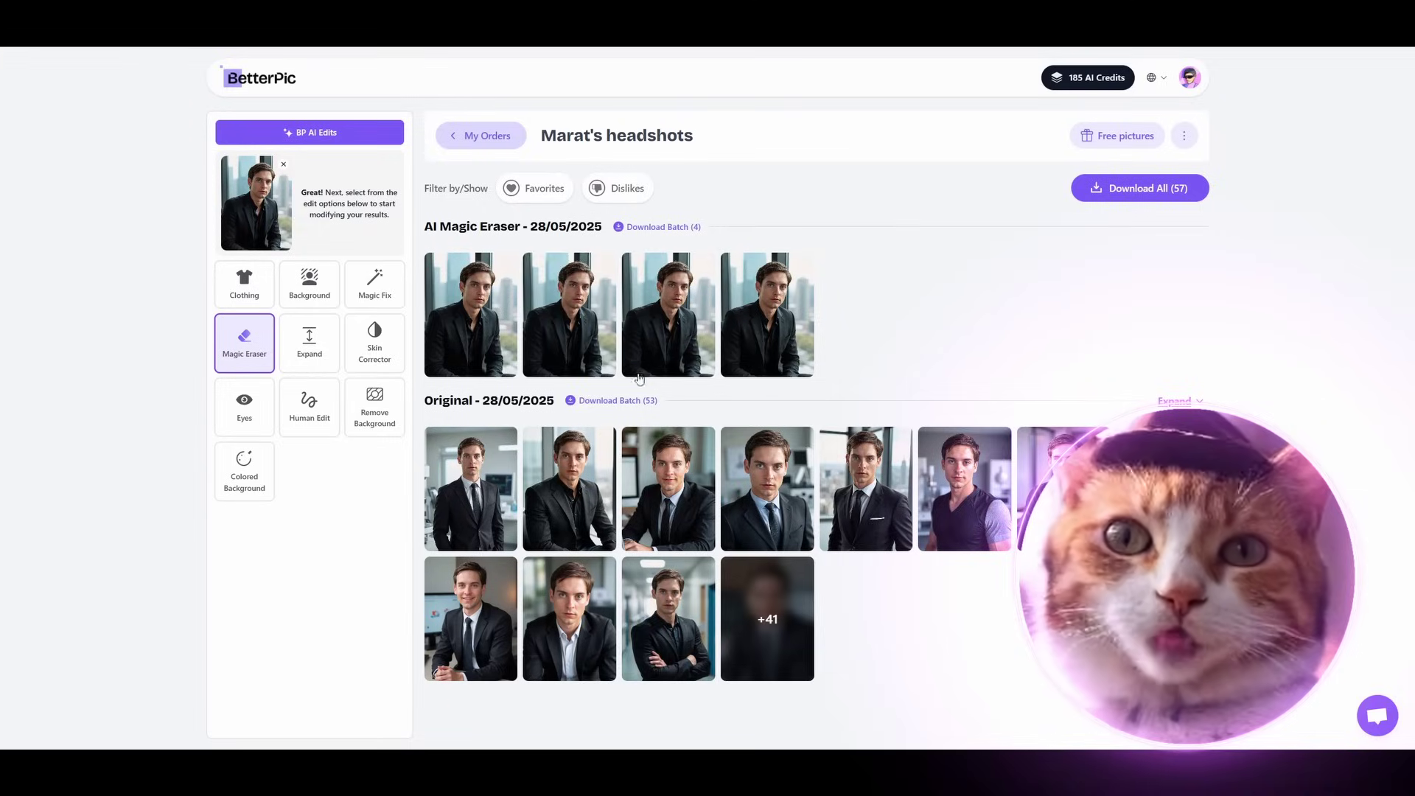
click(590, 319)
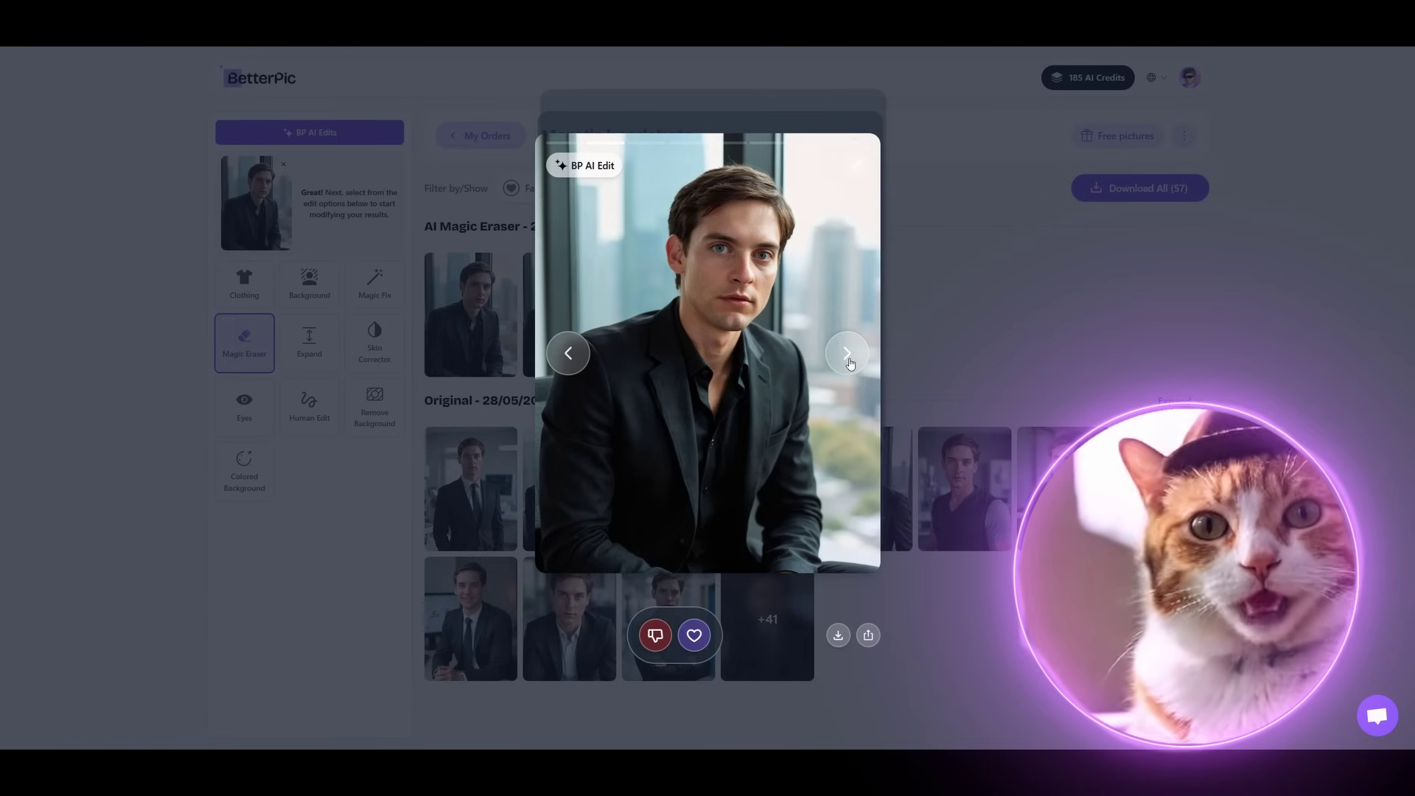
key(Escape)
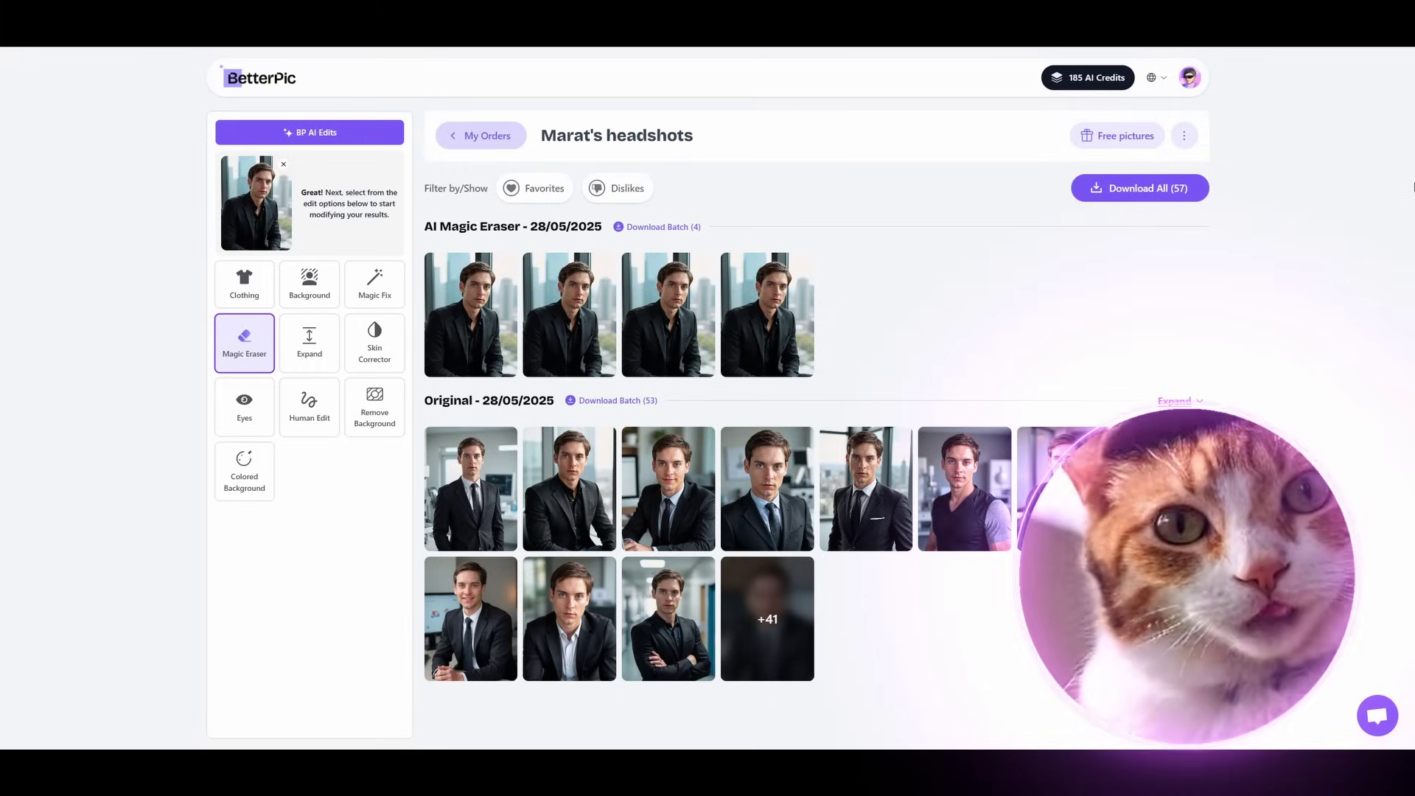